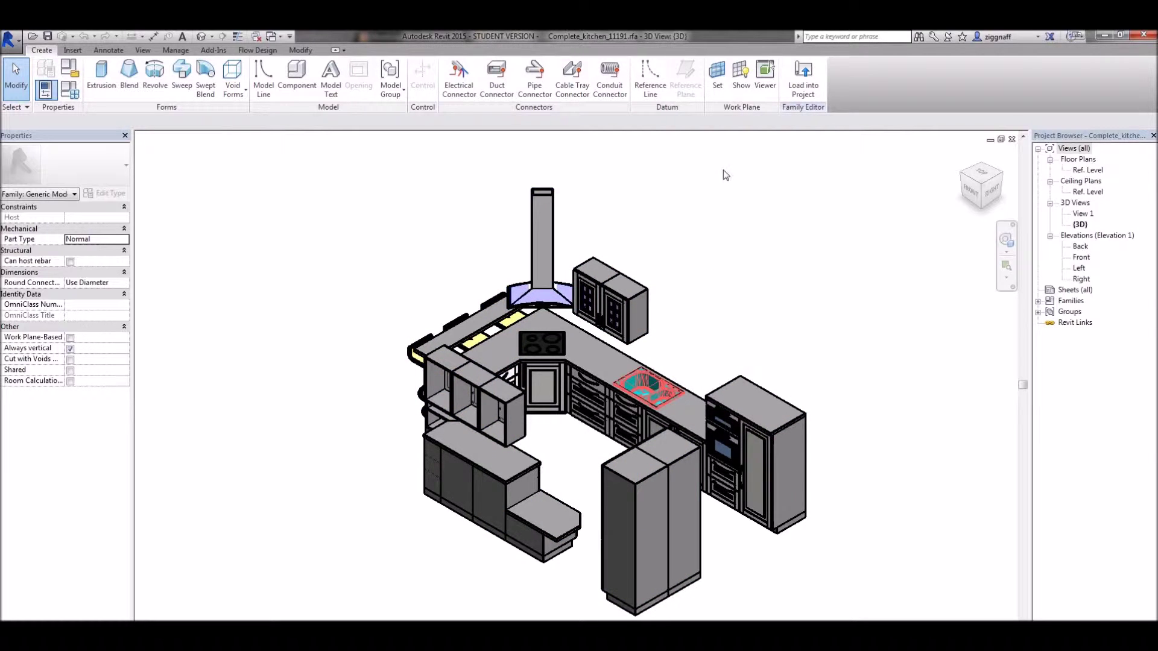
Load the complete kitchen family into the project, overwriting the existing version, and place it rotated along the windowed wall on 01 Ground Floor
left_click(802, 77)
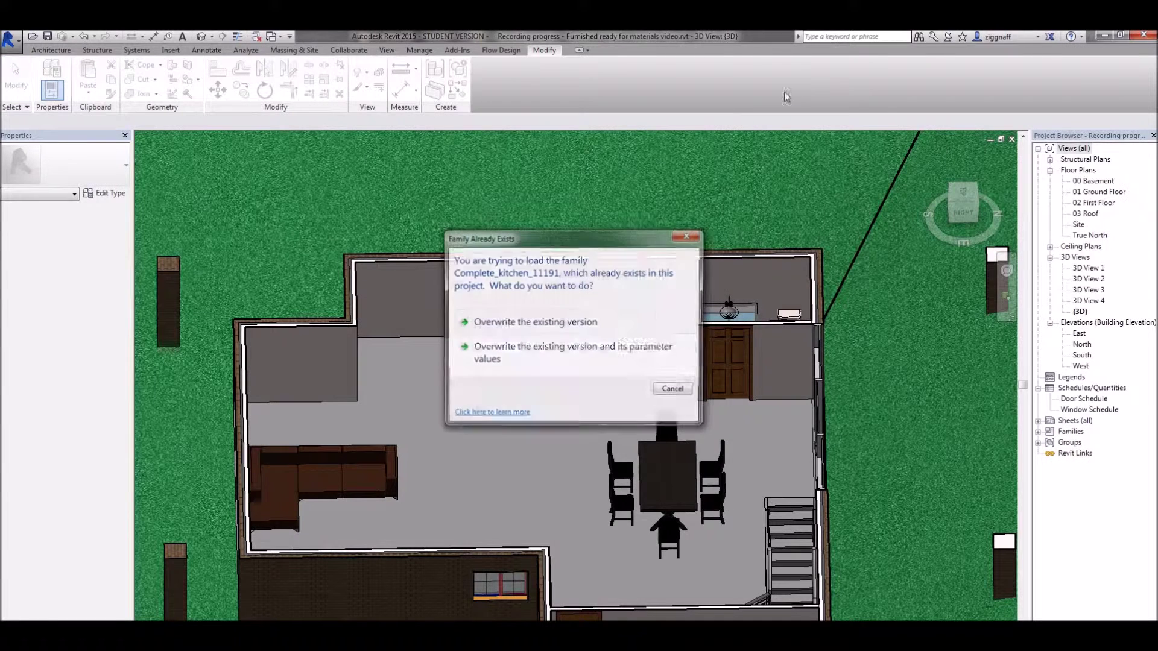
left_click(540, 321)
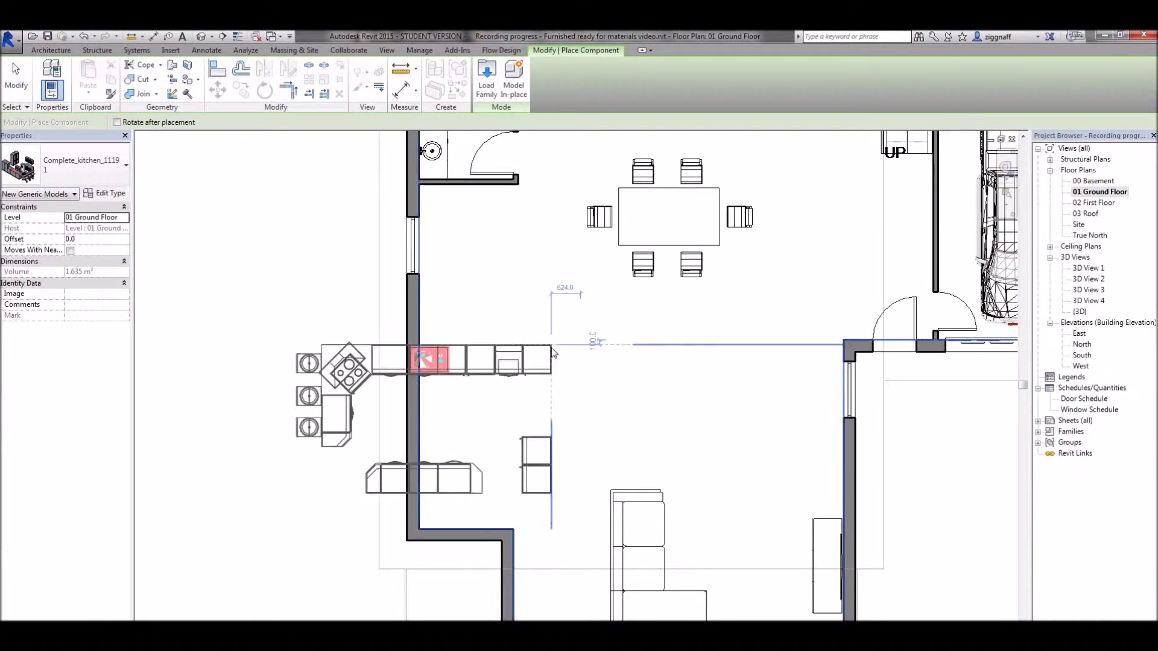
key("space")
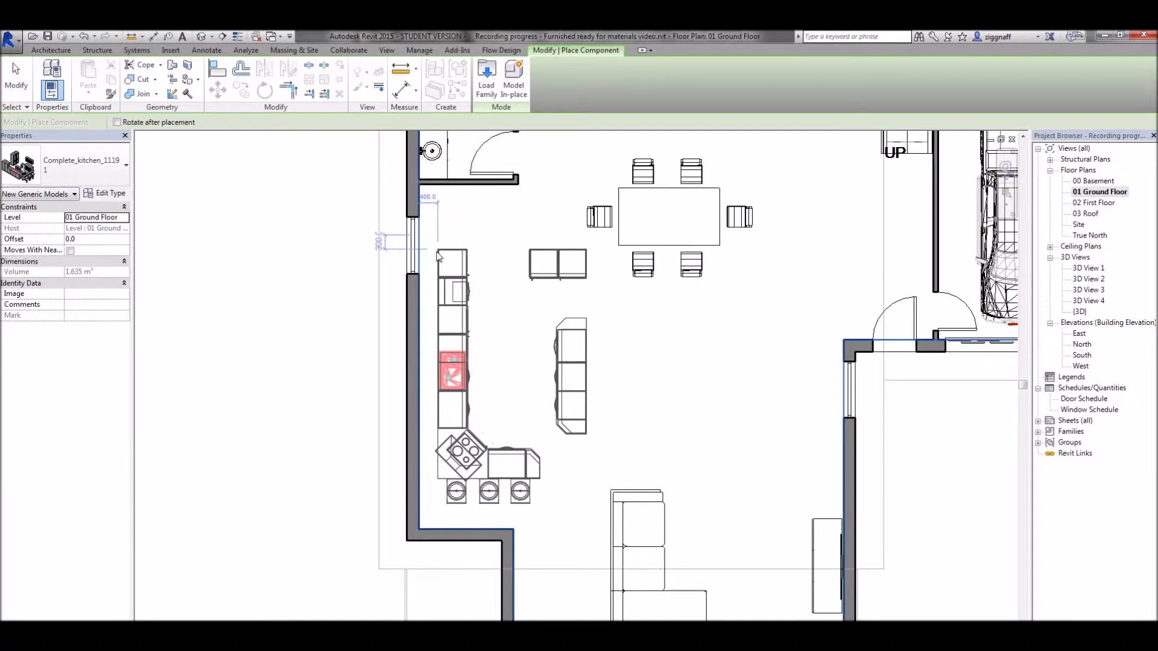
left_click(439, 256)
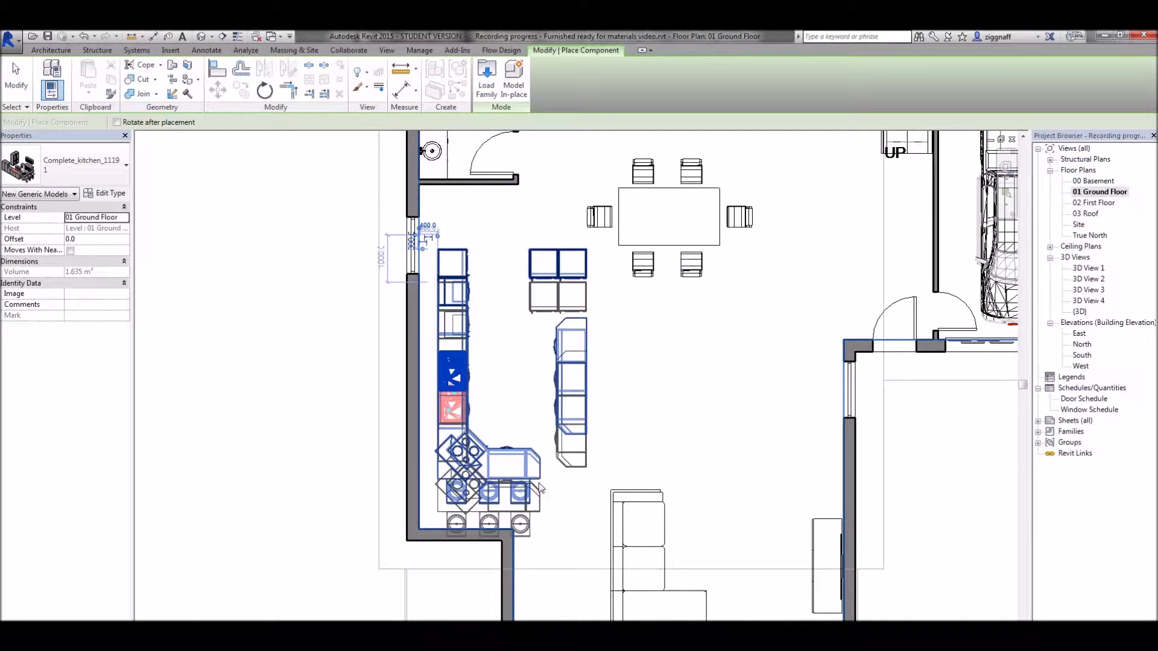
key("Escape")
key("Escape")
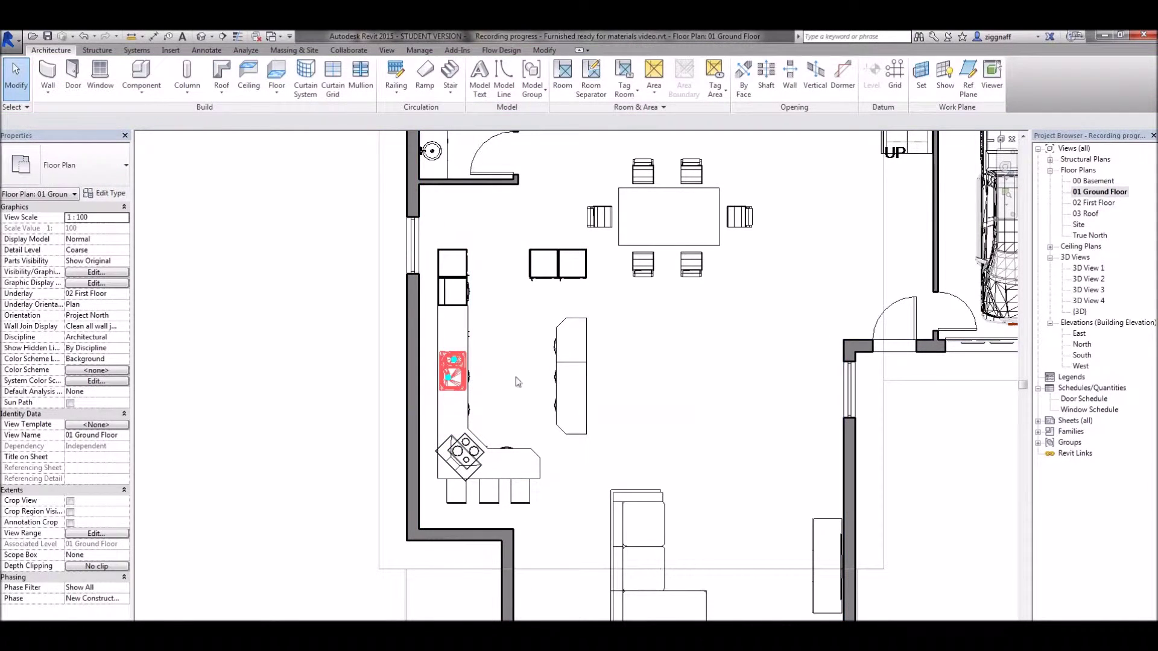
Reopen the placed kitchen family for editing and delete the freestanding island units, the open shelf units above them and the two separate tall cabinets
double_click(571, 396)
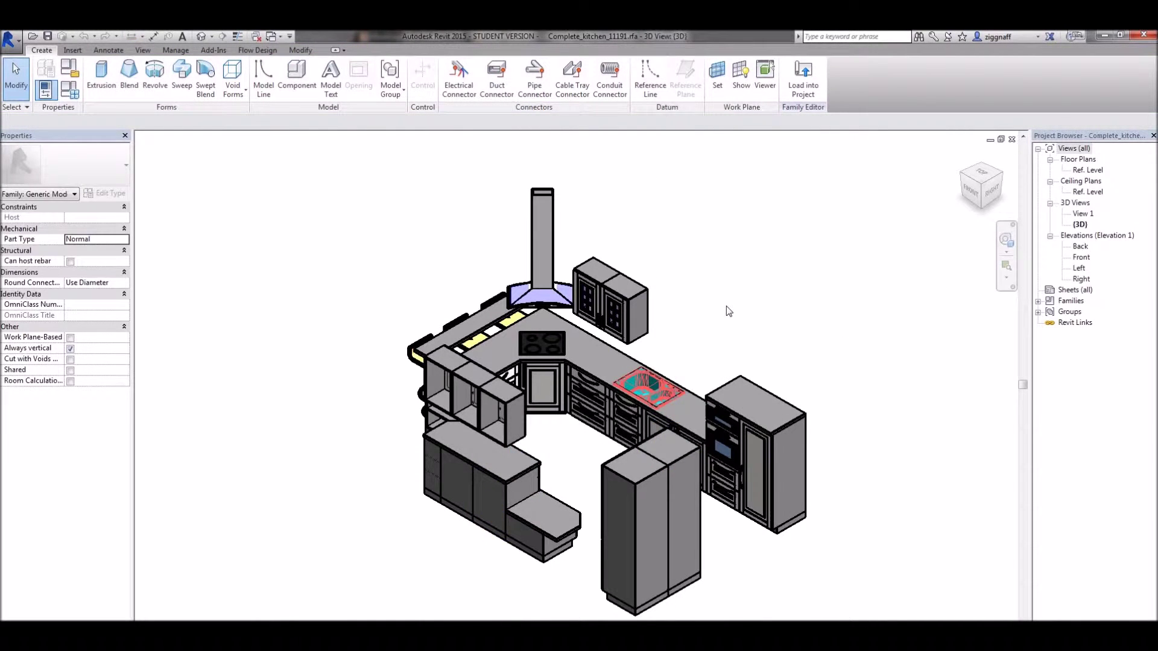
middle_click_drag(713, 306, 658, 288)
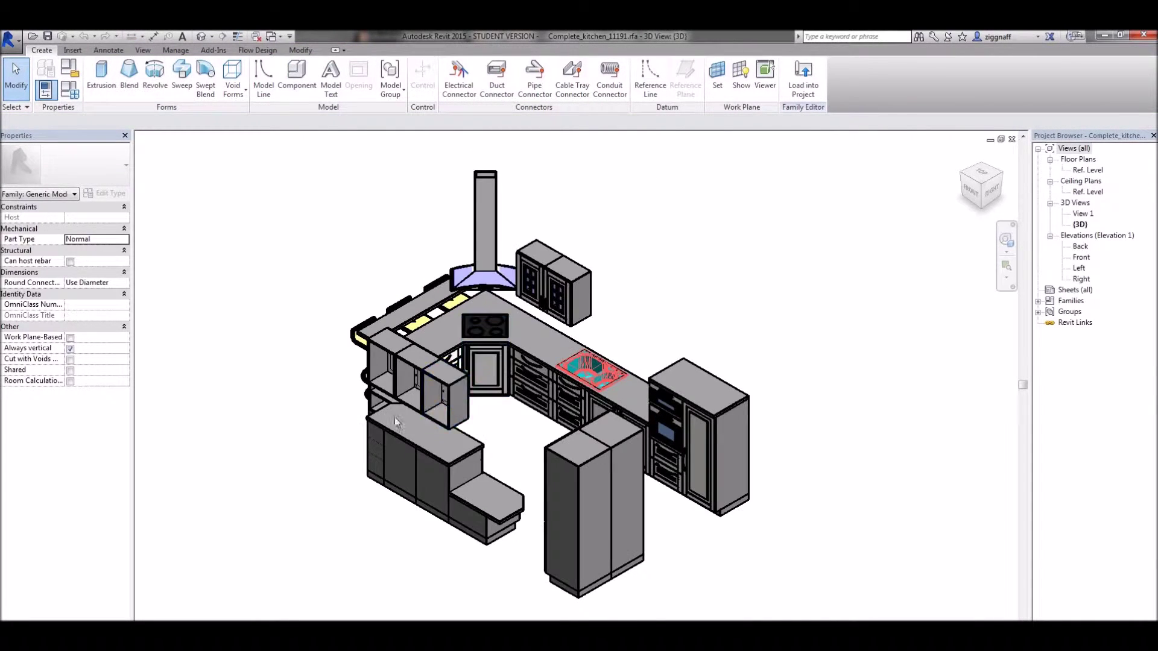
middle_click_drag(297, 356, 444, 538, "shift")
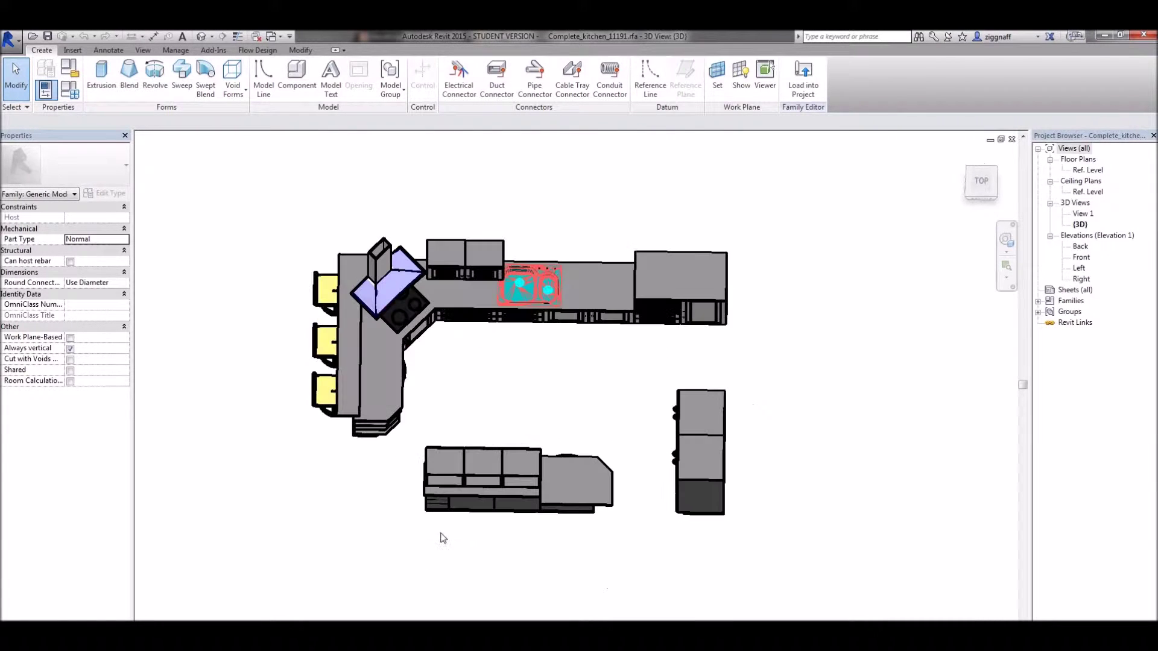
left_click_drag(416, 407, 820, 558)
key("Delete")
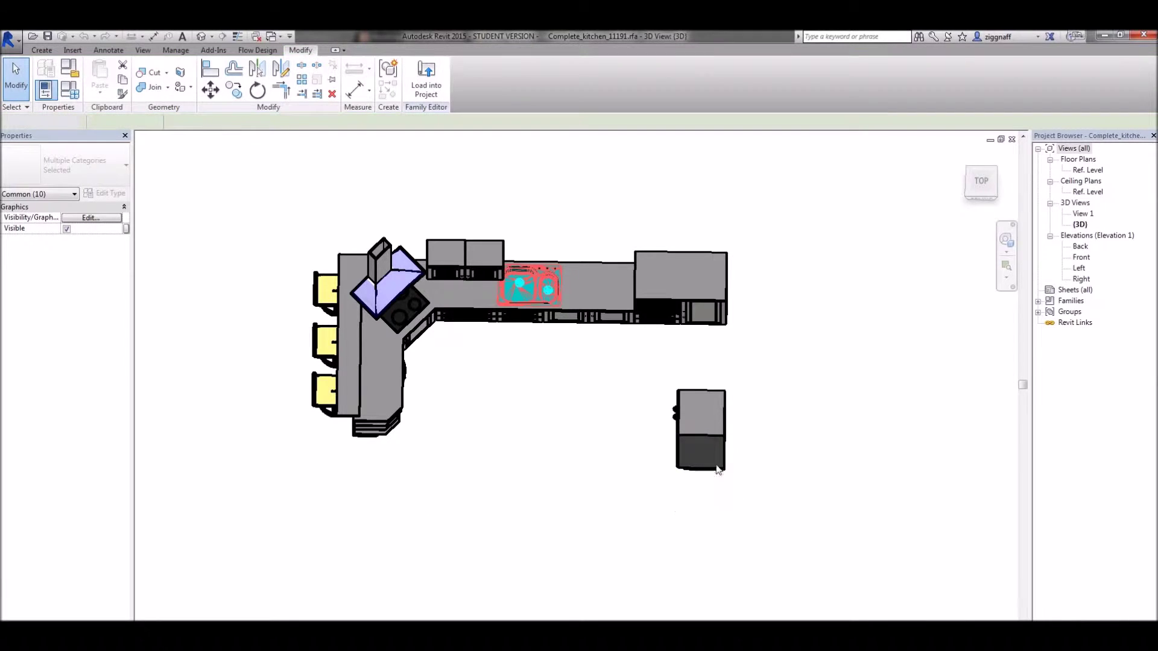
left_click_drag(635, 384, 832, 499)
key("Delete")
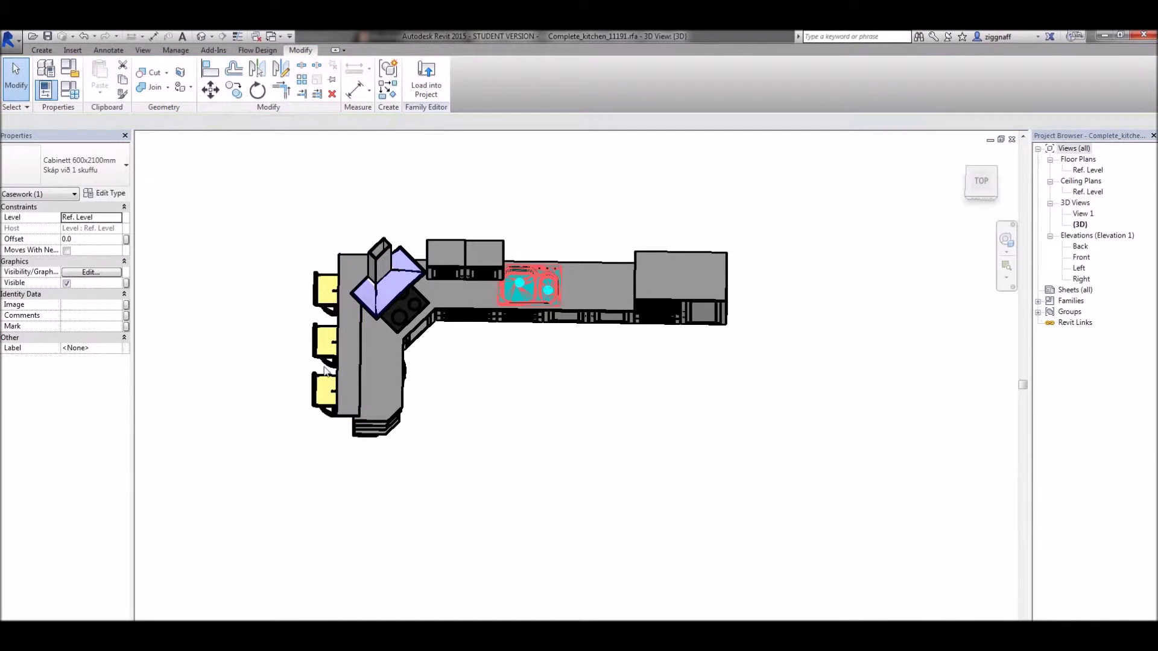
Delete the three bar stools and the raised bar top along the short arm of the kitchen
left_click(320, 301)
key("Delete")
left_click(324, 341)
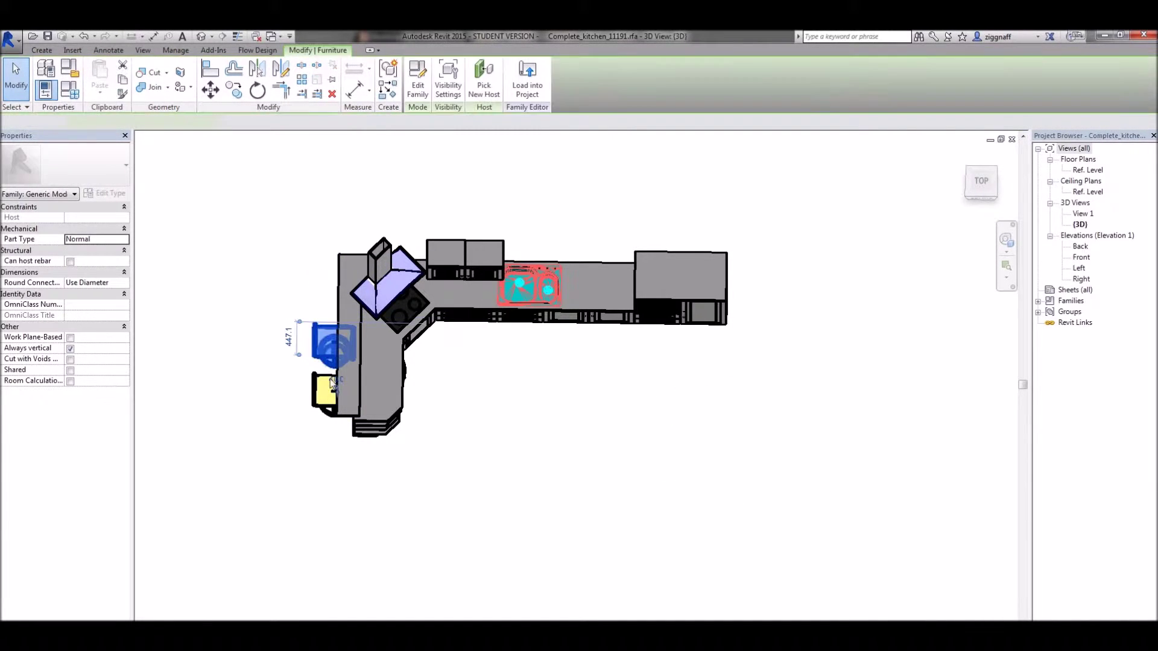
key("Delete")
left_click(331, 410)
key("Delete")
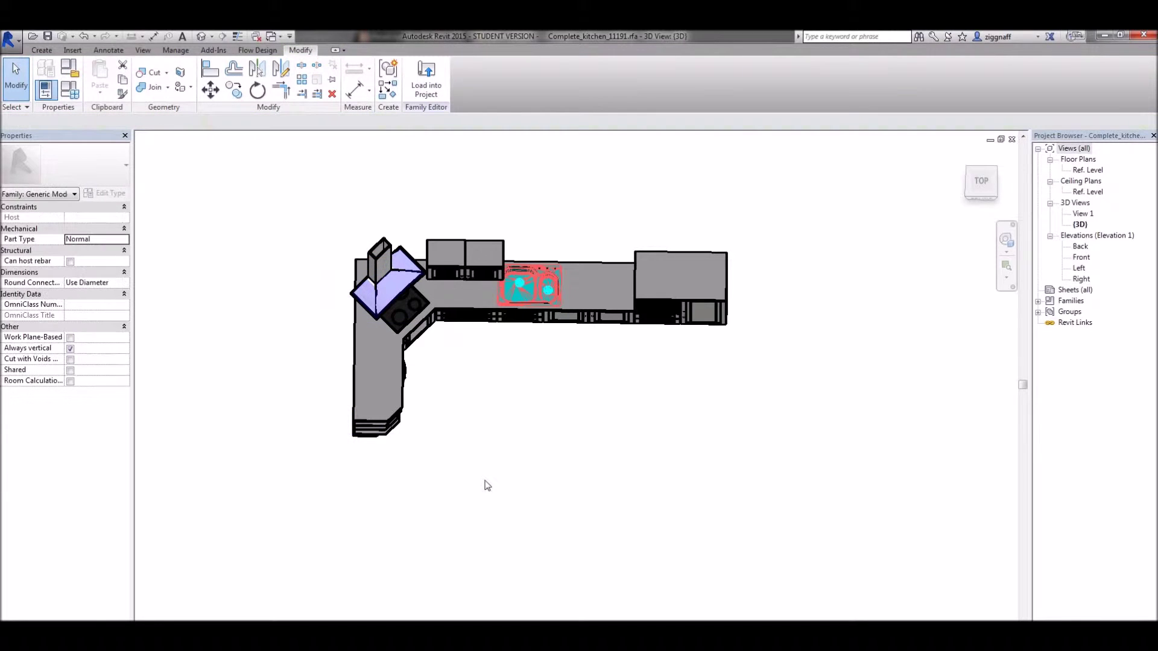
Save the reduced kitchen as a new family file named Complete_kitchen_11191 Wall Side.rfa in the Kitchen folder
middle_click_drag(483, 480, 401, 239, "shift")
left_click(11, 44)
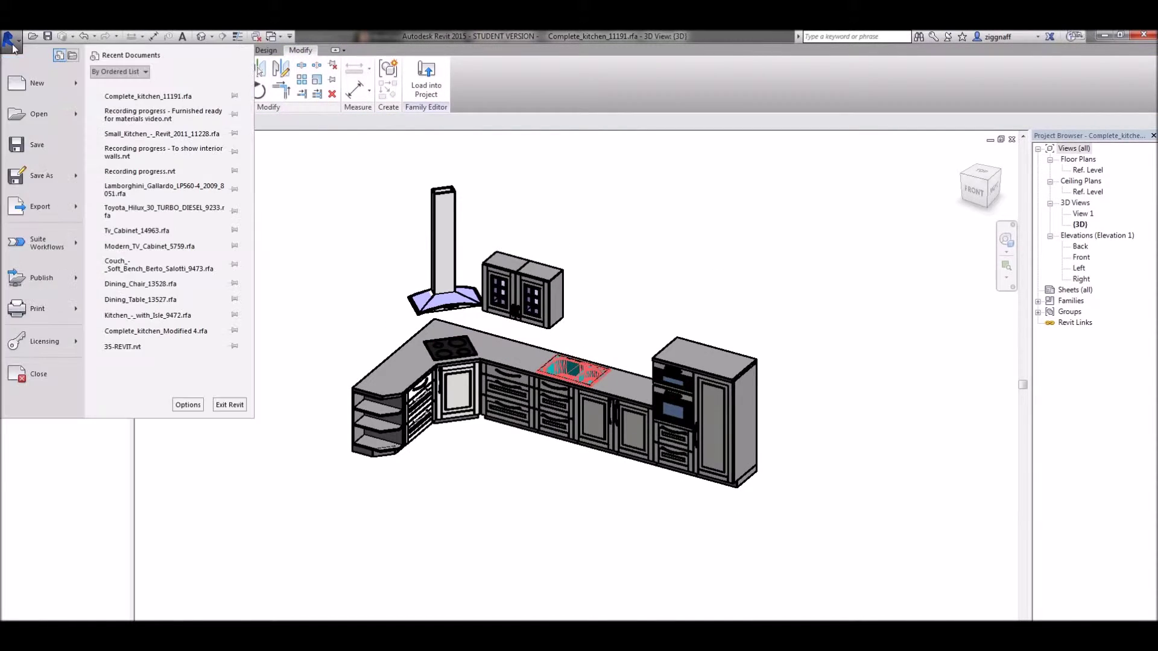
mouse_move(54, 184)
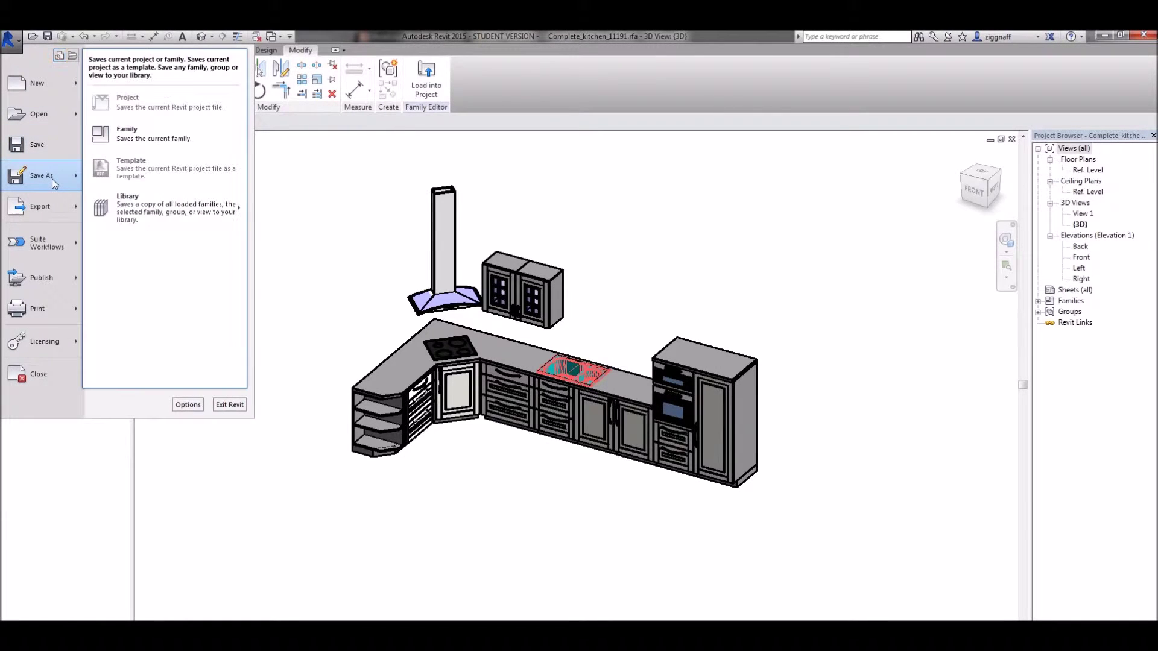
left_click(148, 137)
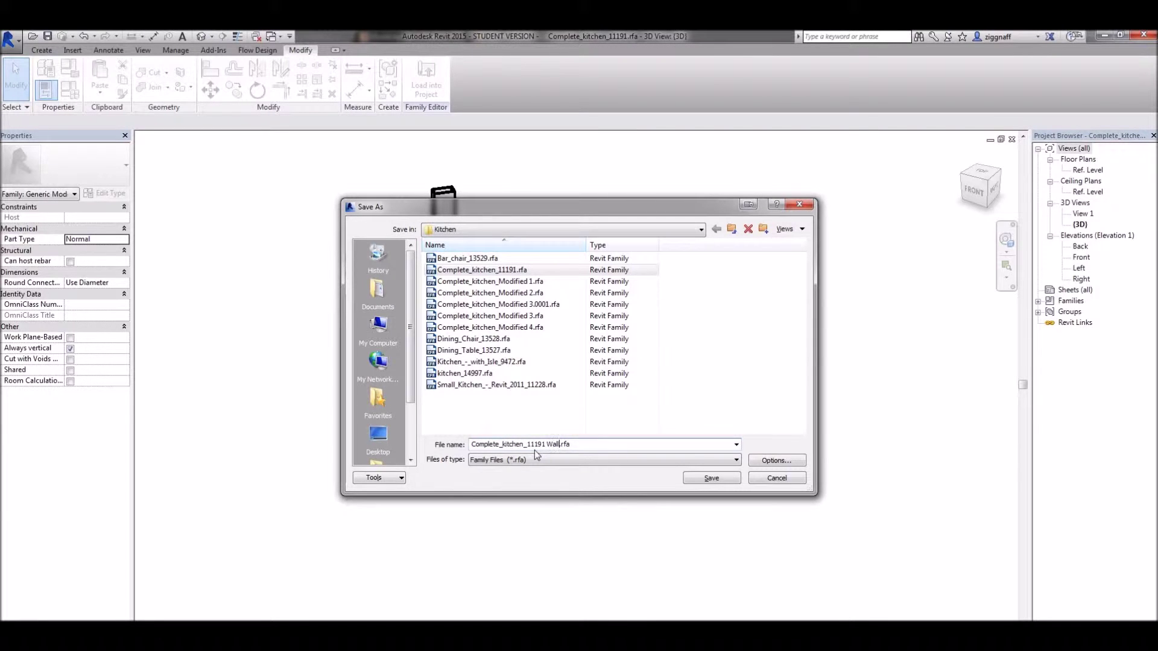
key("Return")
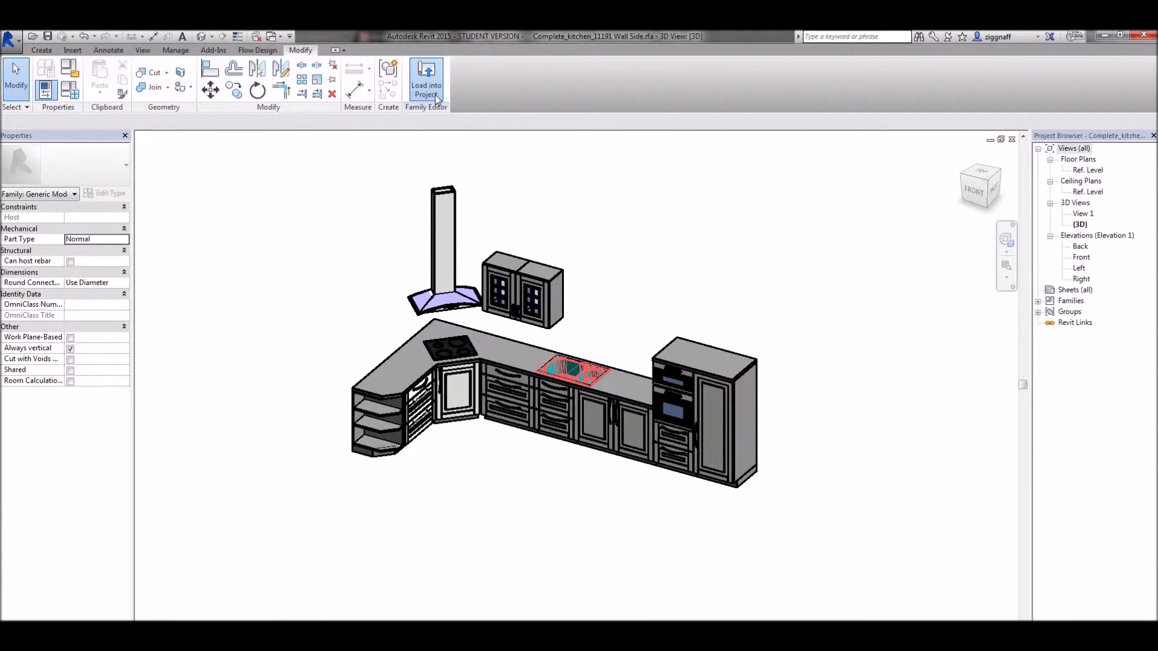
Load the Wall Side family into the project and delete the complete kitchen from the ground floor plan
left_click(435, 95)
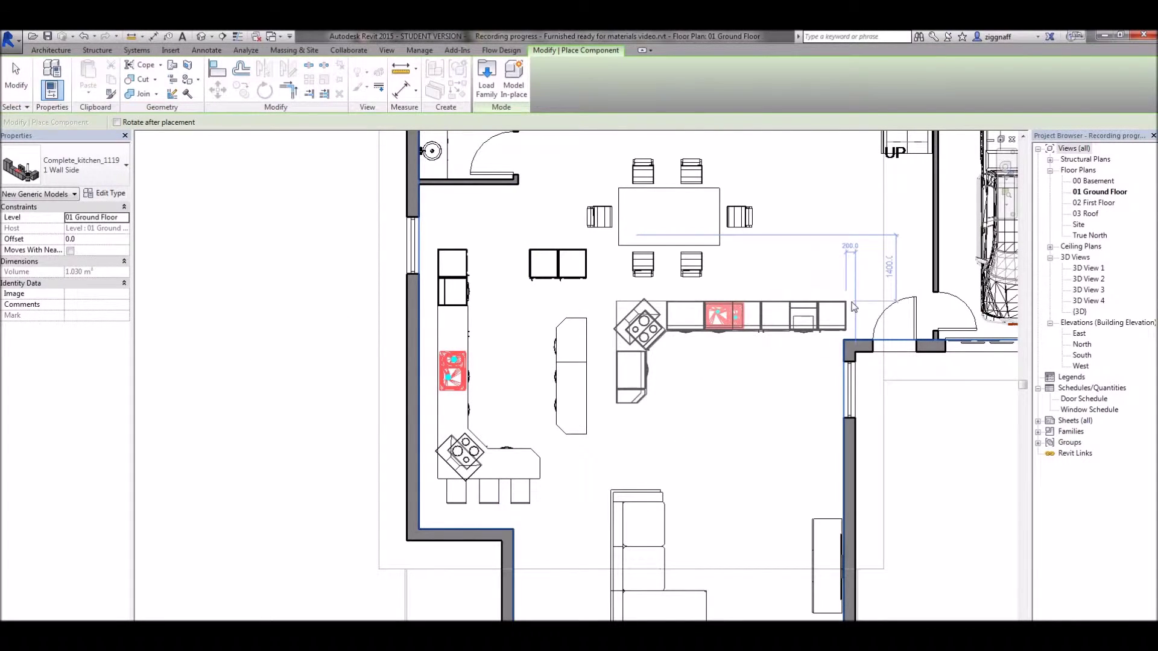
key("Escape")
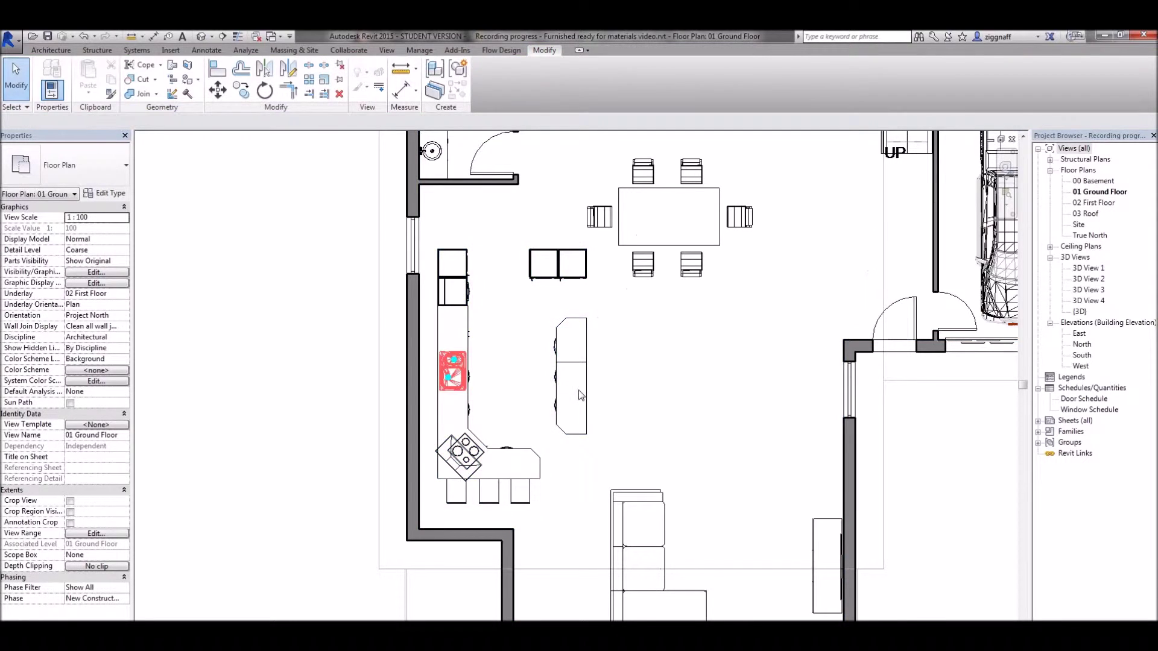
left_click(581, 395)
key("Delete")
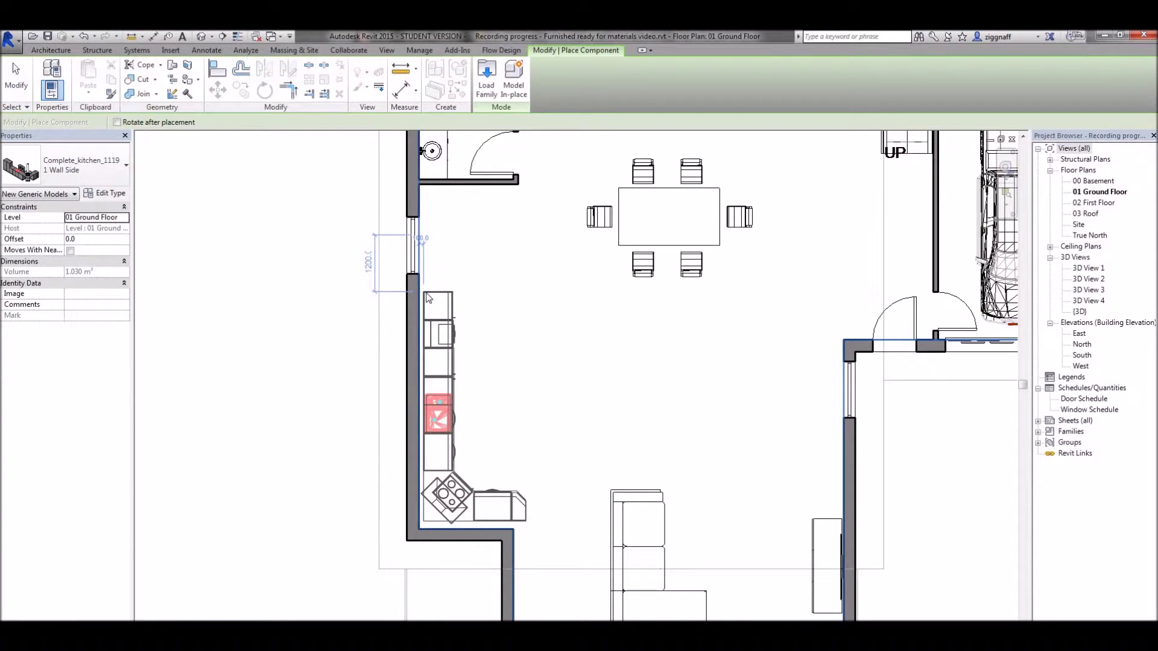
Place the rotated Wall Side kitchen along the windowed wall, in the corner opposite the corner sofa
left_click(428, 297)
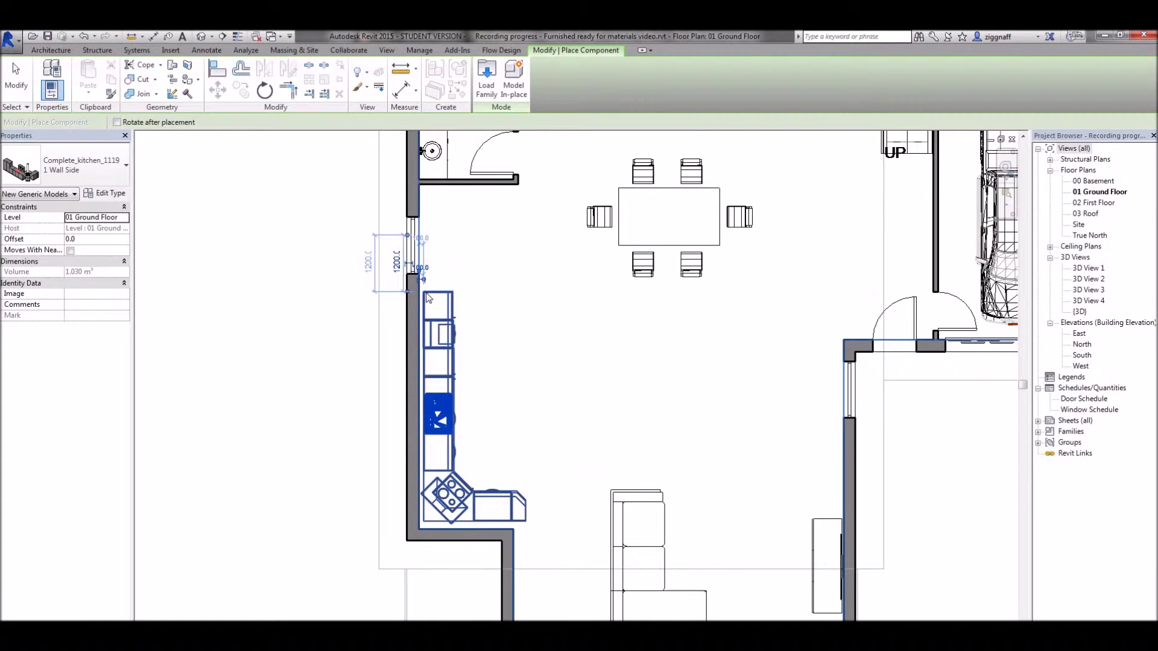
key("Escape")
key("Escape")
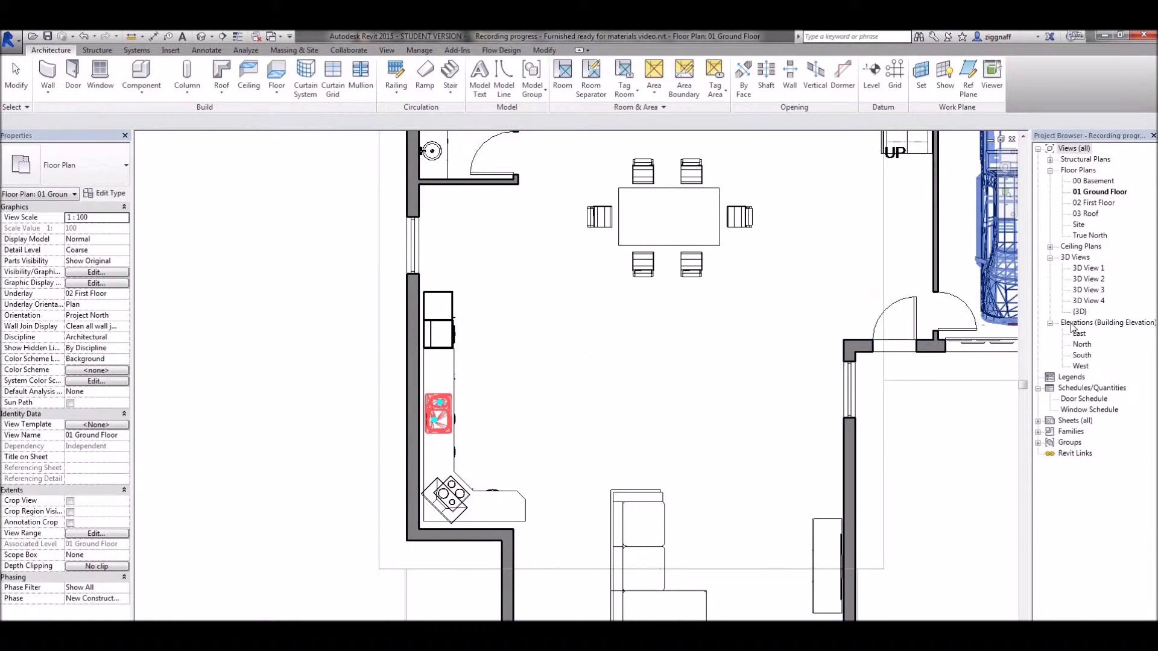
Inspect the placed Wall Side kitchen from an angle in the project's {3D} view
double_click(1079, 312)
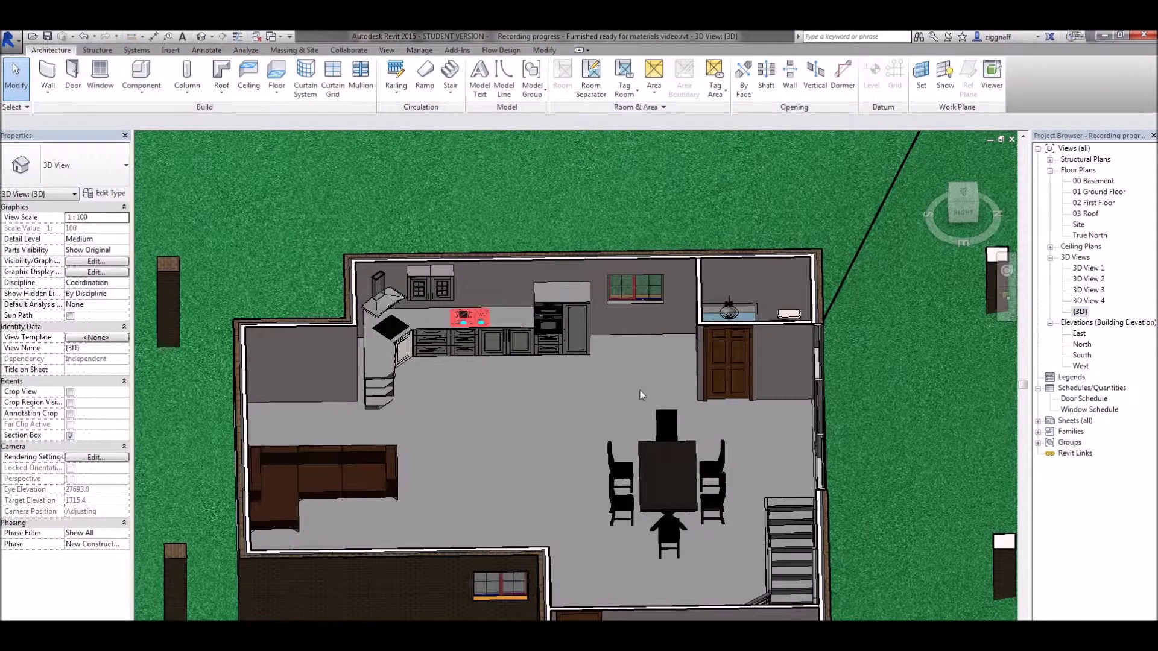
scroll(381, 399, "up", 5)
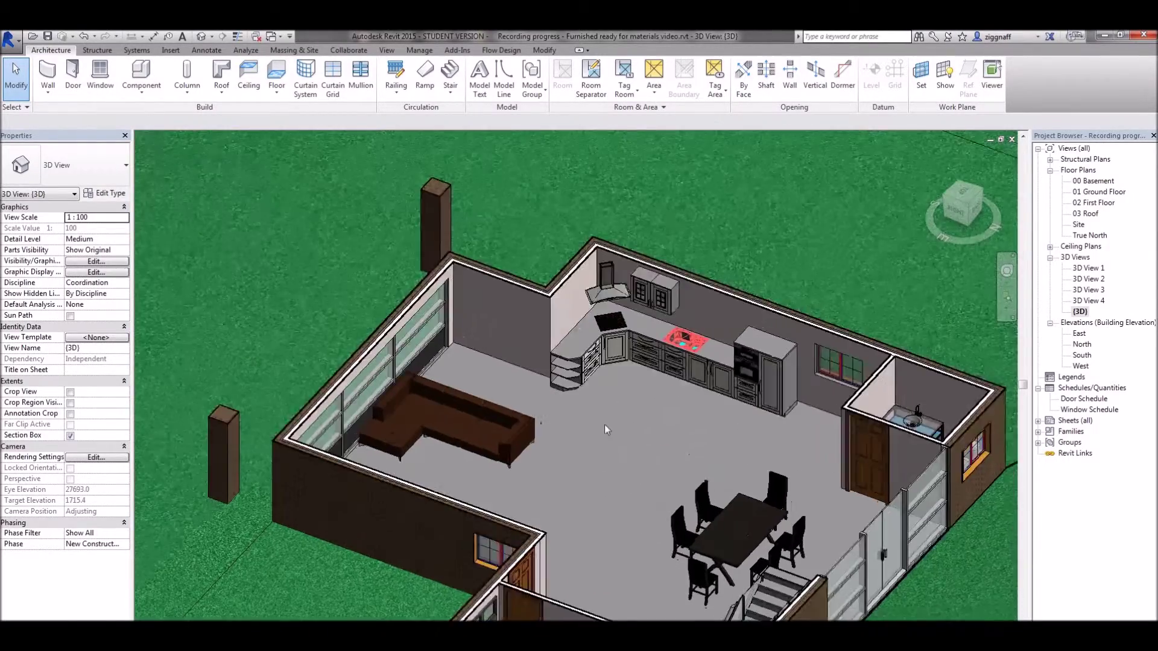
middle_click_drag(604, 424, 548, 443, "shift")
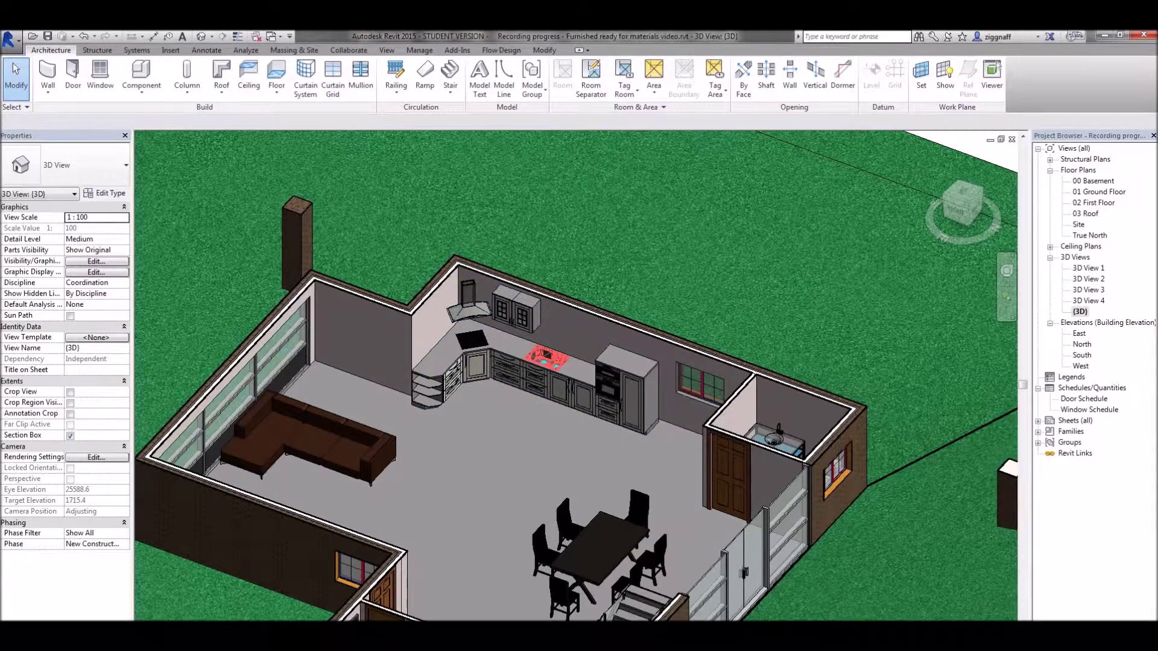
Open the original Complete_kitchen_11191.rfa from the Kitchen folder in Windows Explorer
left_click(121, 633)
left_click(207, 592)
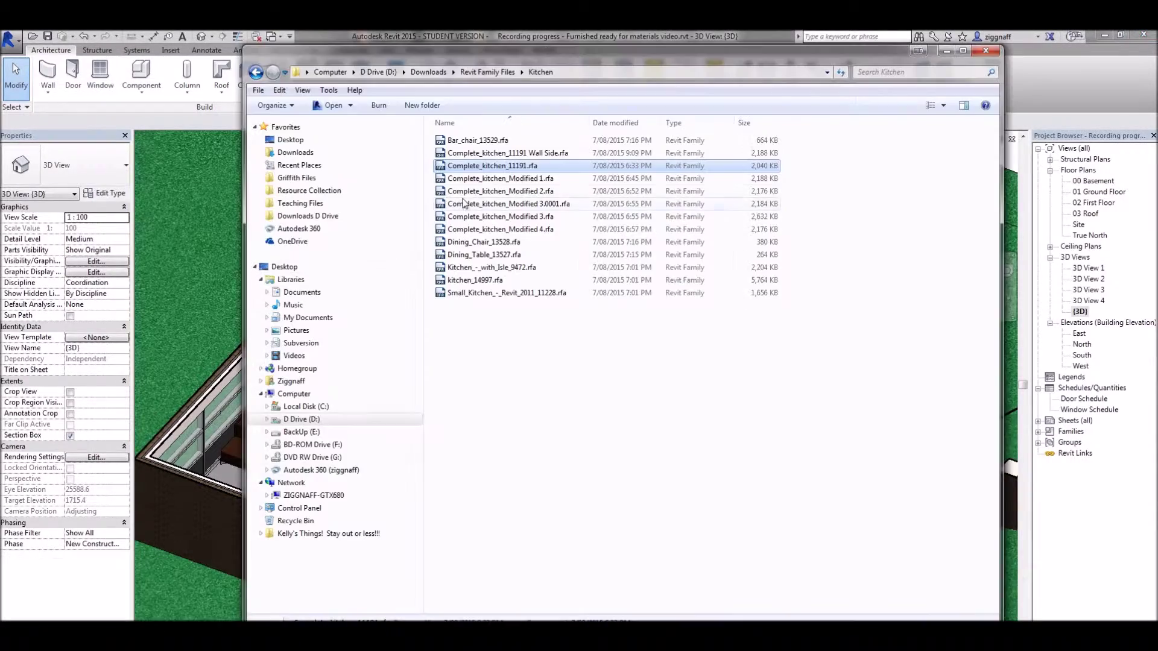
double_click(504, 168)
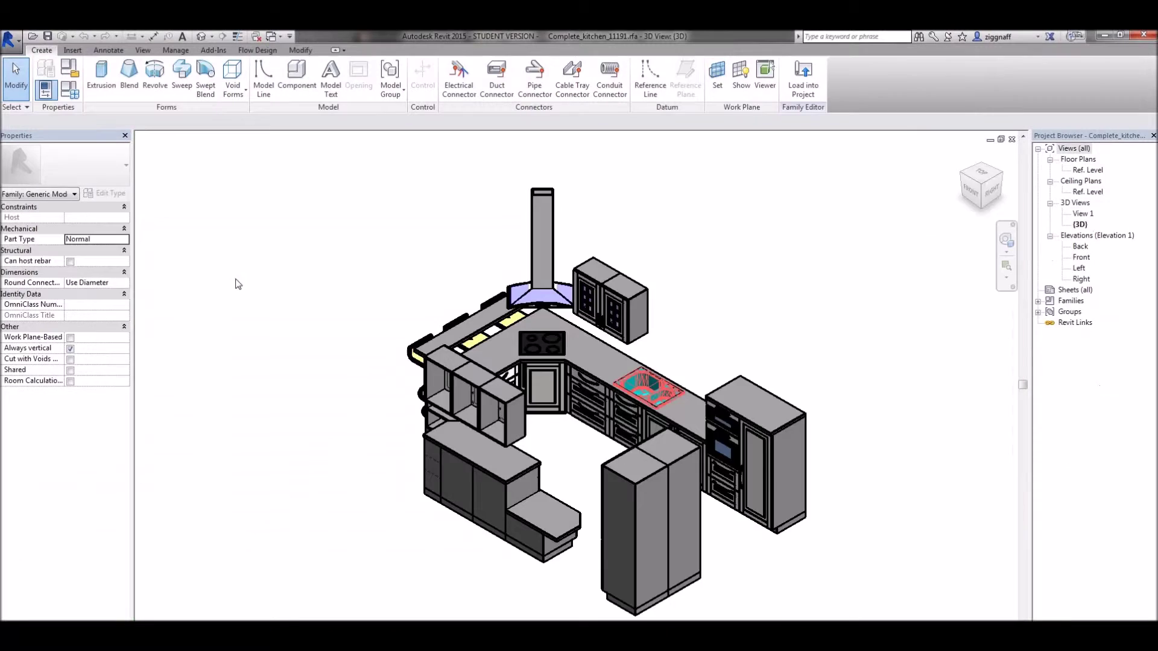
Delete the range hood, wall cabinets, hob, sink, oven and wall-side base units, along with the two separate tall cabinets
middle_click_drag(236, 279, 345, 296, "shift")
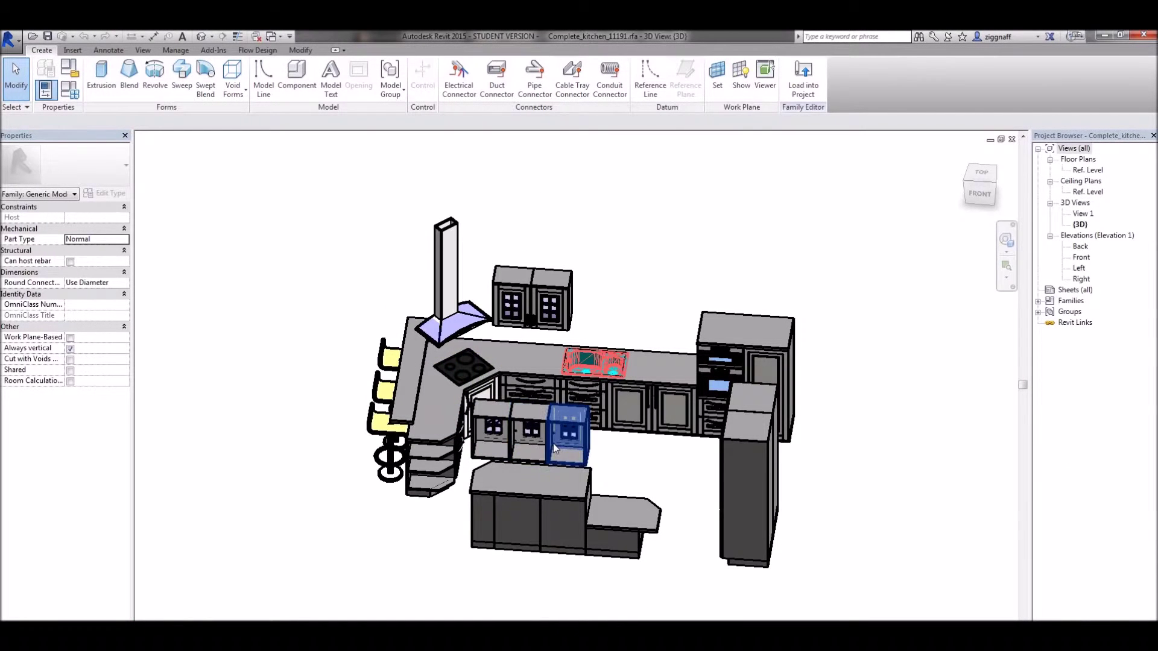
middle_click_drag(311, 313, 335, 269, "shift")
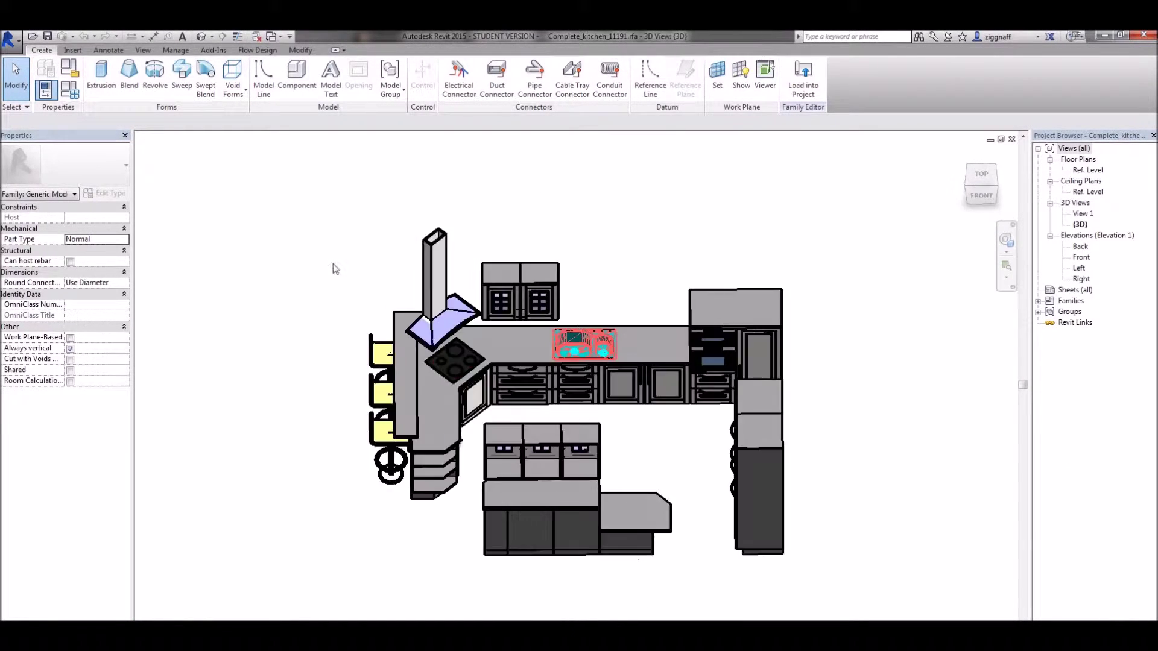
left_click_drag(374, 240, 809, 415)
key("Delete")
left_click_drag(731, 325, 878, 622)
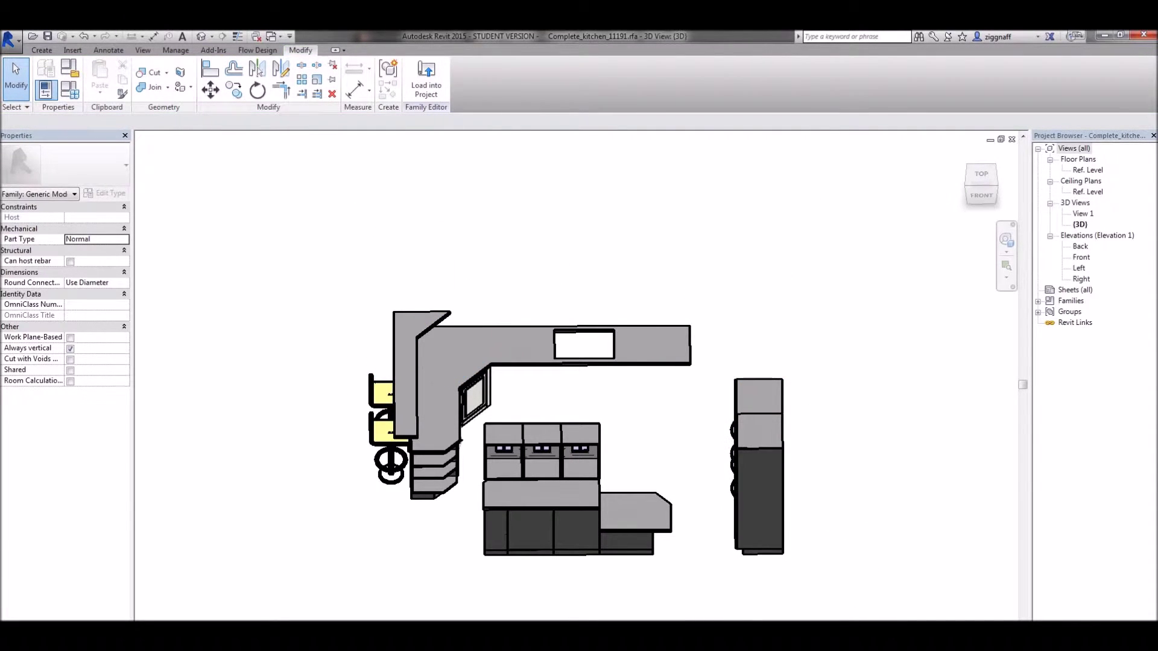
left_click_drag(829, 588, 719, 331)
key("Delete")
Delete the L-shaped countertop, bar top, corner unit, end shelves and remaining bar stools
left_click_drag(732, 376, 403, 317)
key("Delete")
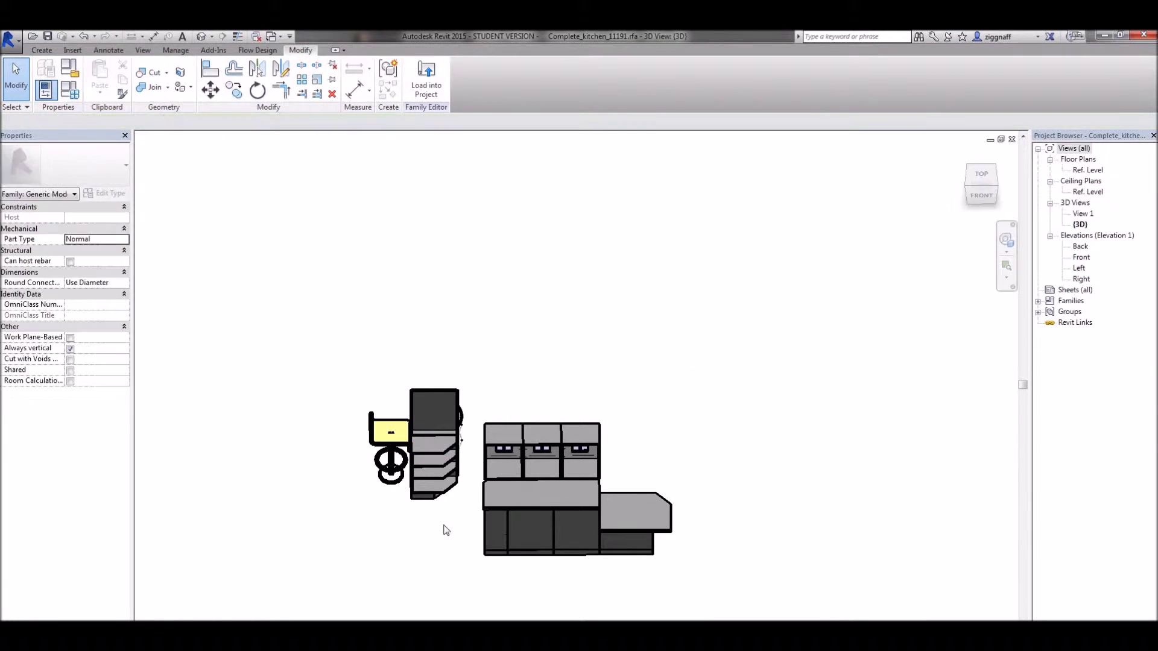
left_click_drag(442, 517, 344, 360)
key("Delete")
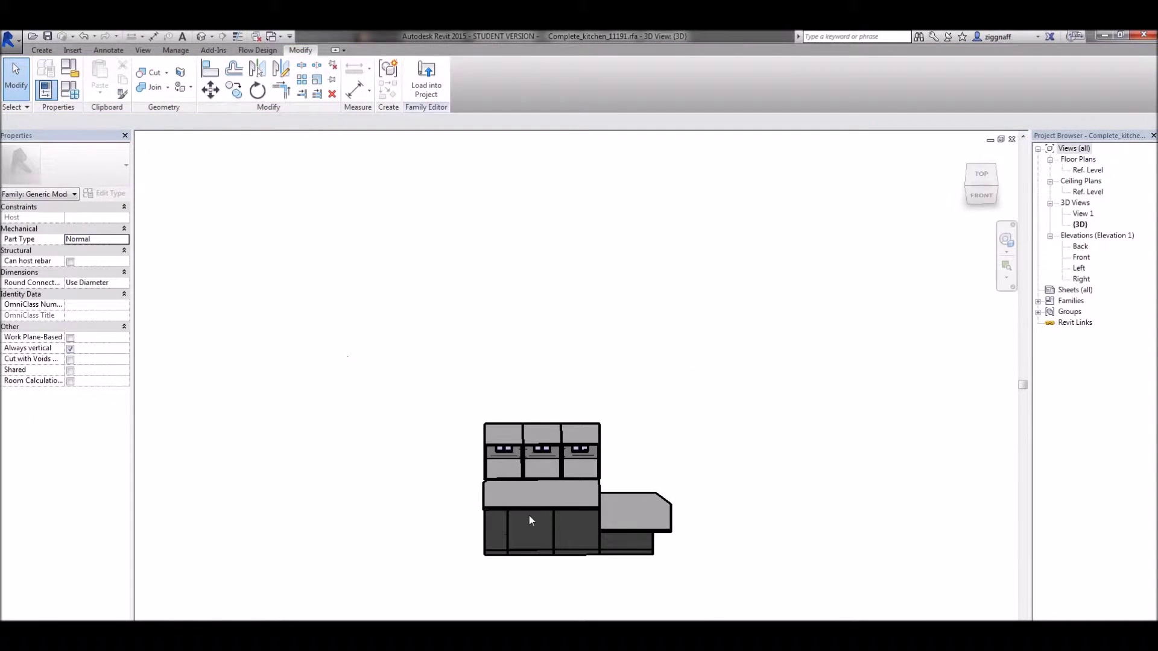
Delete the island's countertops and all its base cabinets, keeping only the three open shelf units
left_click(536, 508)
key("Delete")
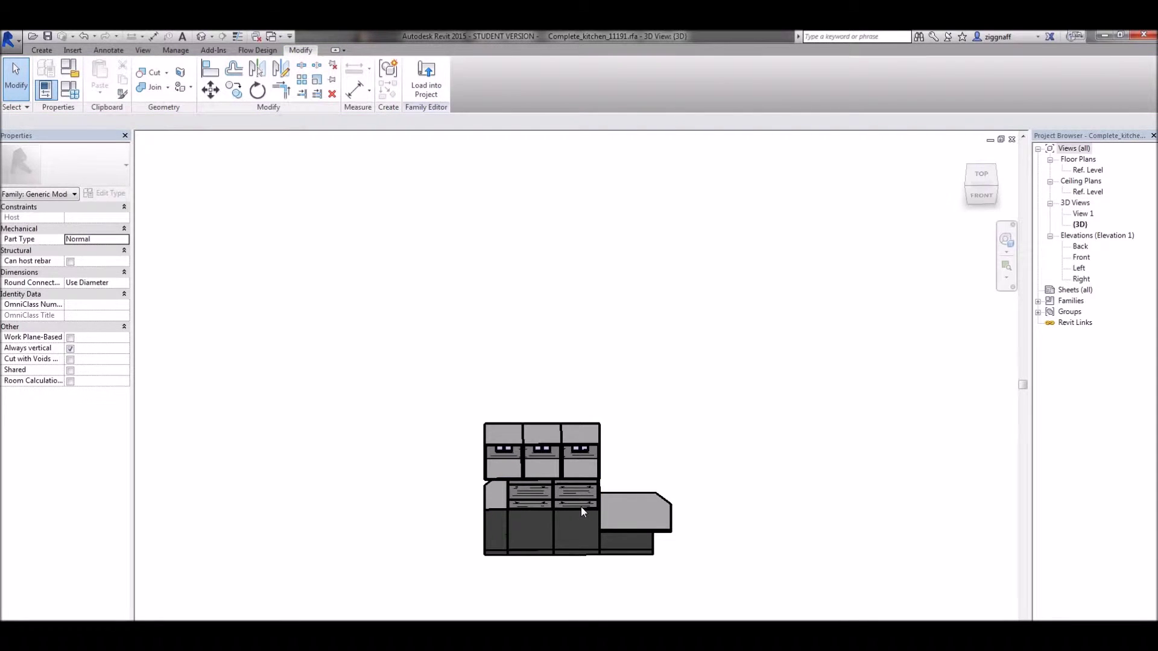
left_click(578, 511)
key("Delete")
left_click_drag(687, 566, 474, 520)
key("Delete")
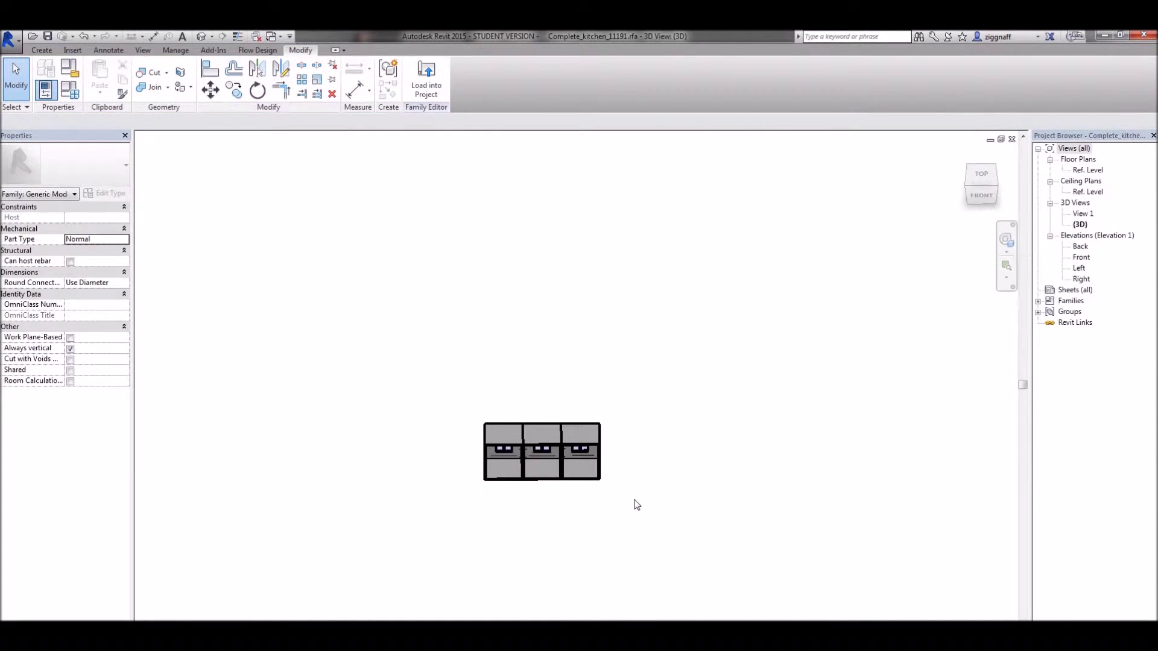
Save the remaining three-unit cabinet family under the new name Complete_kitchen_11191 Wall Cab.rfa in the Kitchen folder
middle_click_drag(637, 505, 542, 398, "shift")
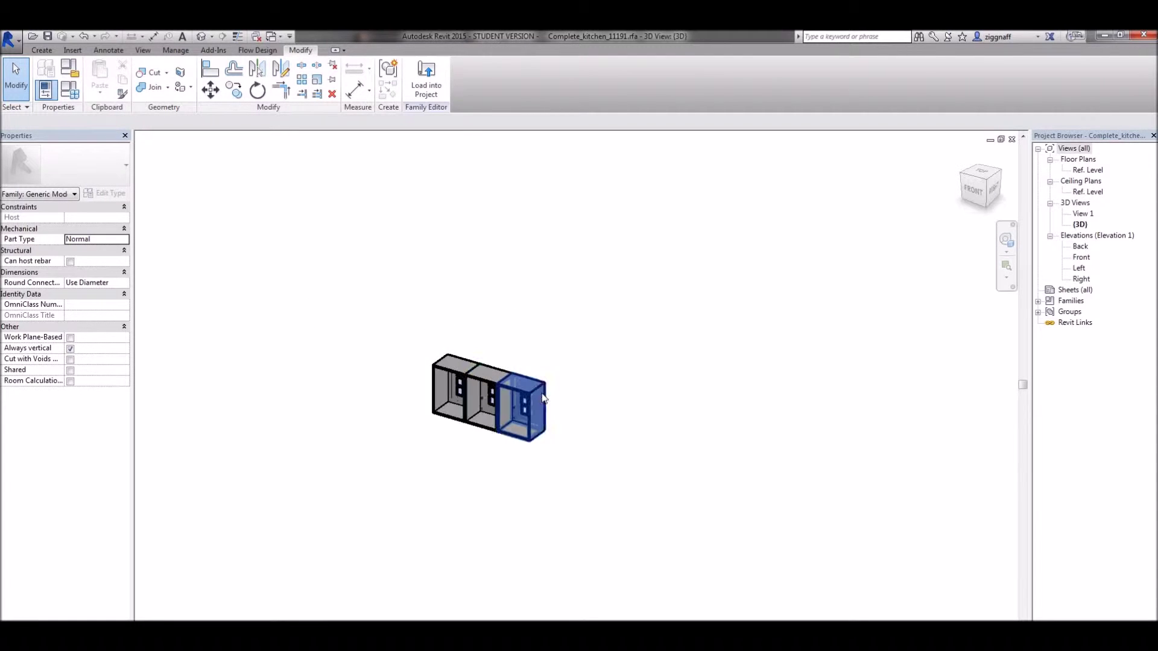
left_click(9, 39)
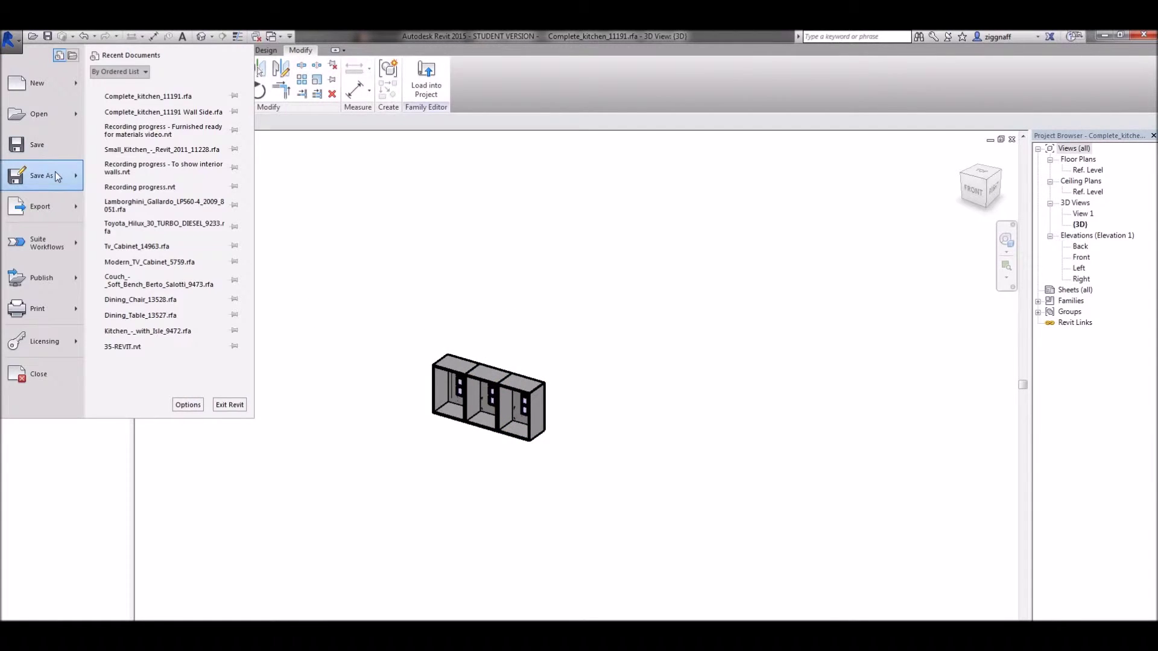
mouse_move(56, 171)
left_click(132, 134)
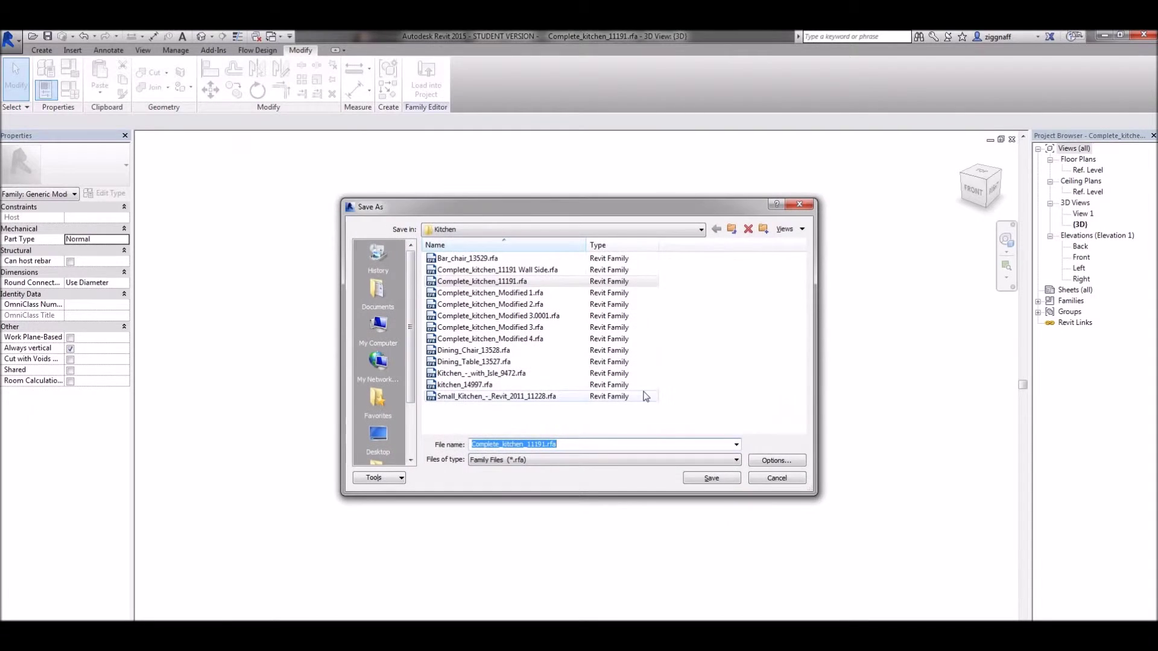
key("Left")
key("Left")
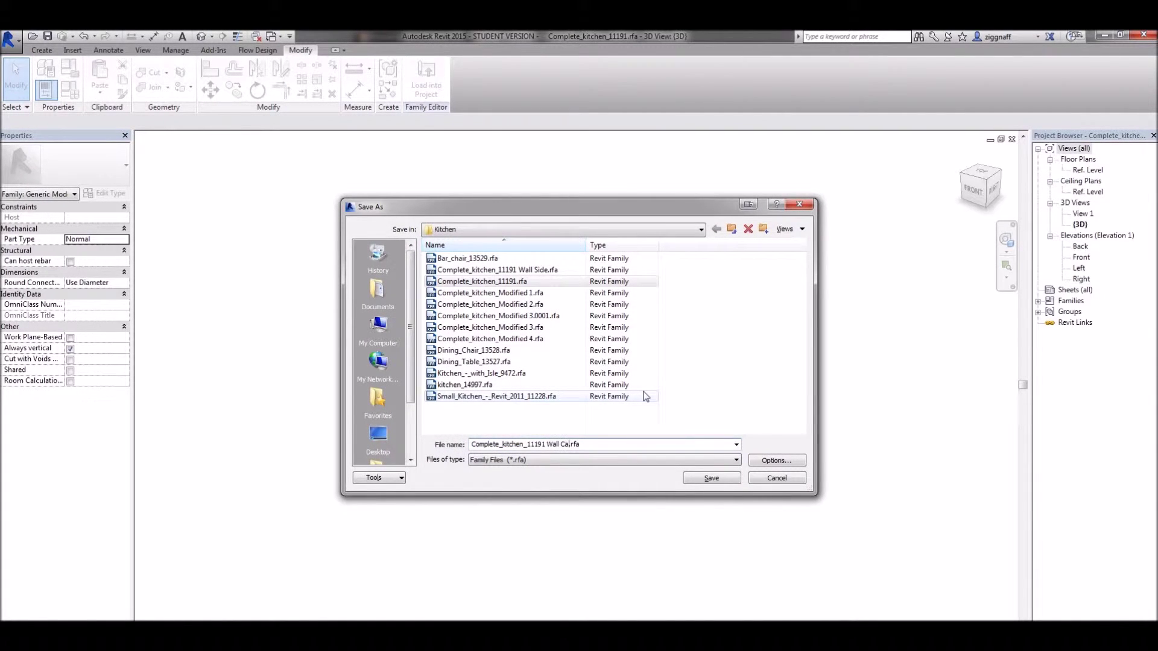
key("Return")
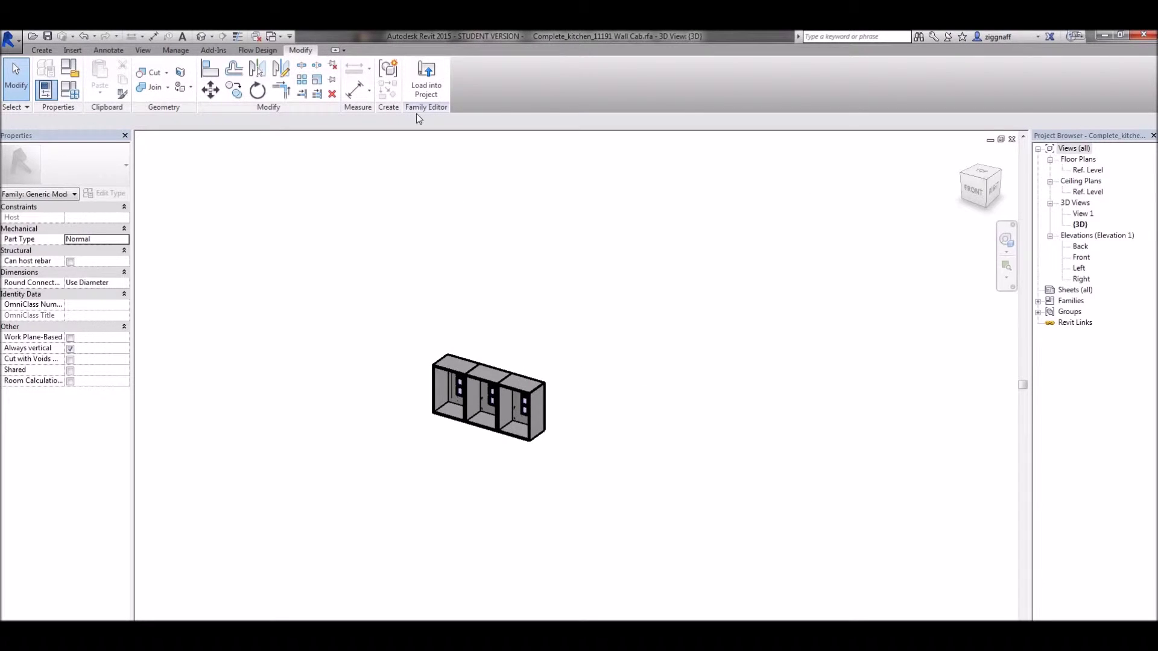
Load the wall cabinet family into the Recording progress - Furnished ready for materials video project and place one instance beside the kitchen on 01 Ground Floor
left_click(424, 88)
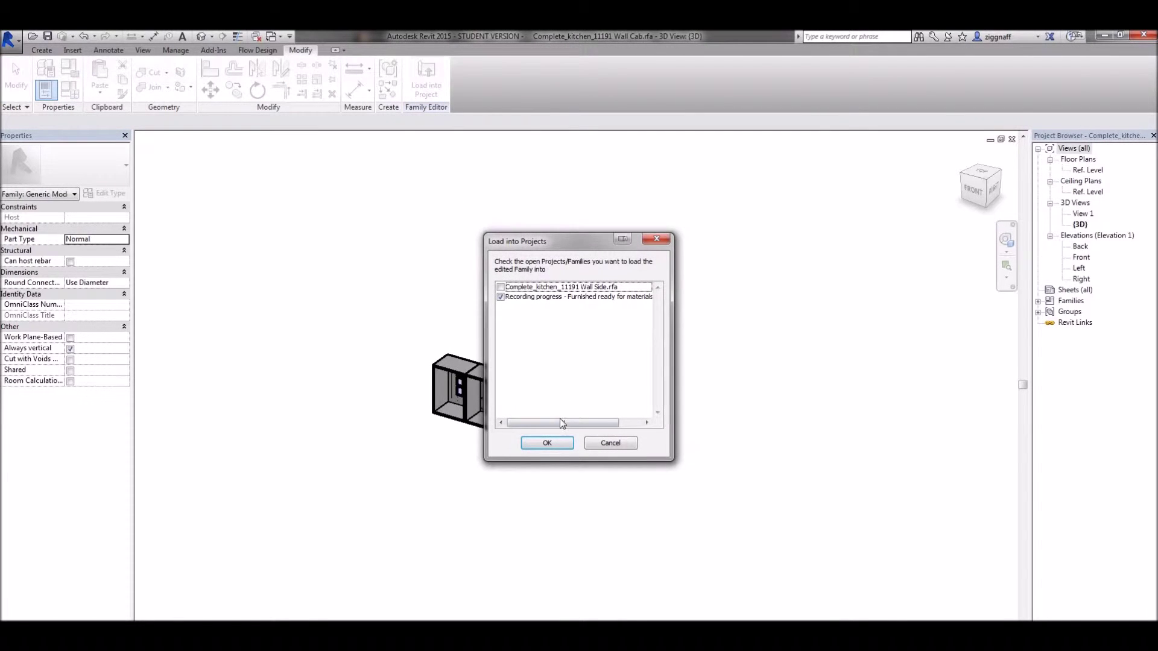
left_click(555, 447)
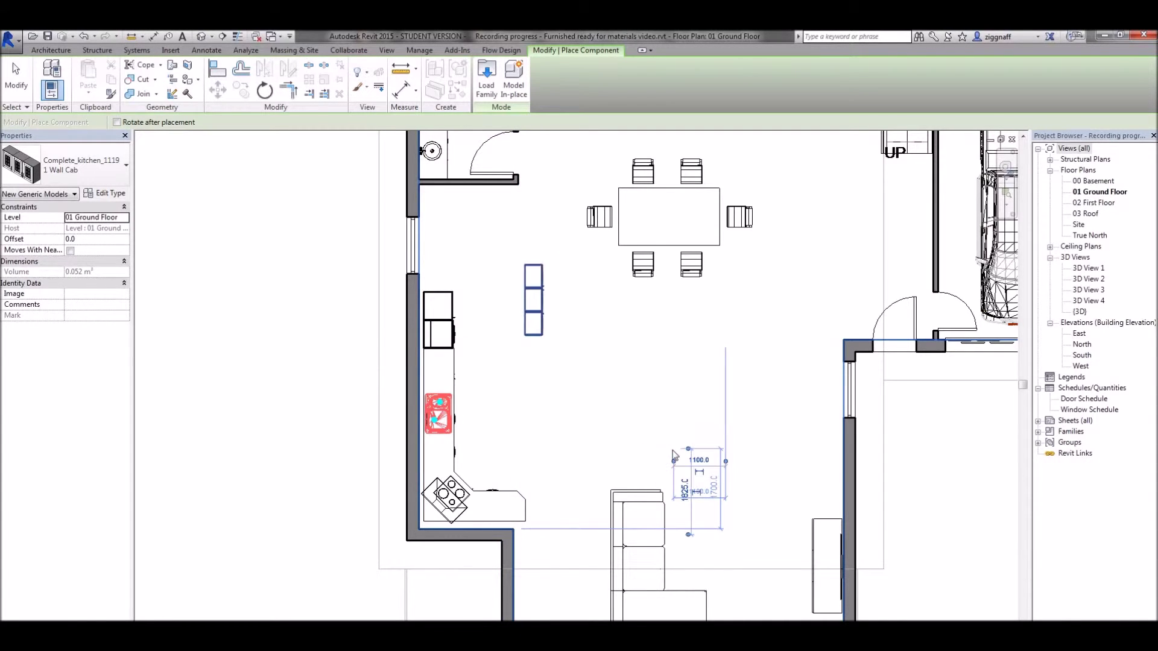
left_click(487, 281)
key("Escape")
key("Escape")
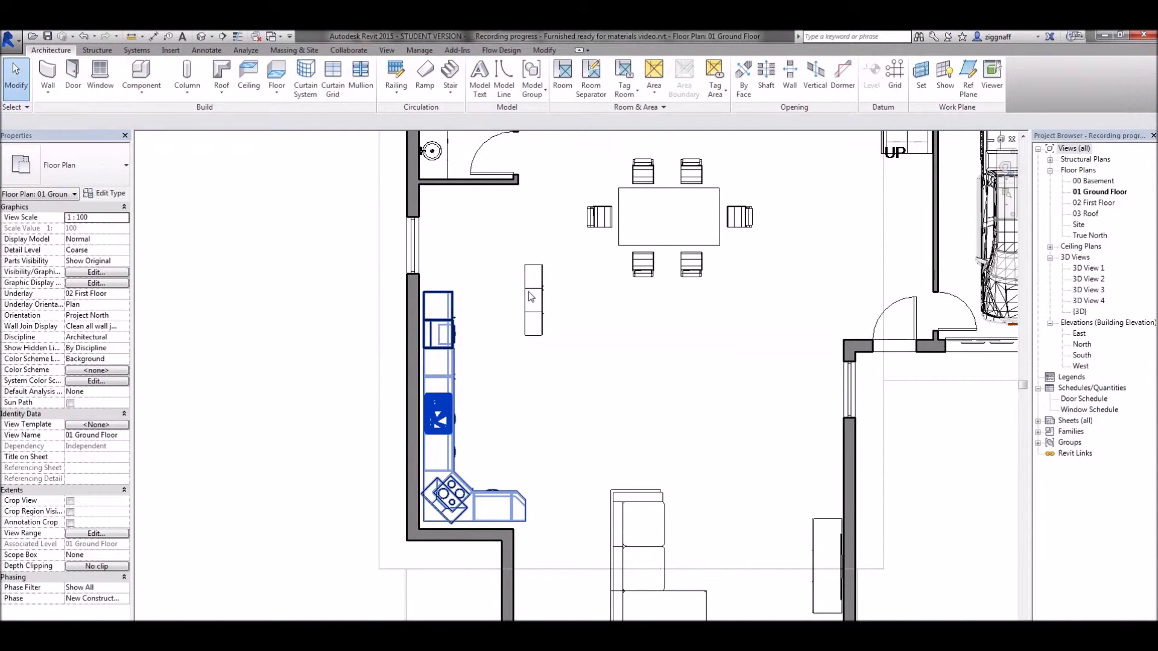
Move the placed wall cabinets horizontally from their back corner onto the inner face of the kitchen wall
left_click(533, 300)
left_click(218, 91)
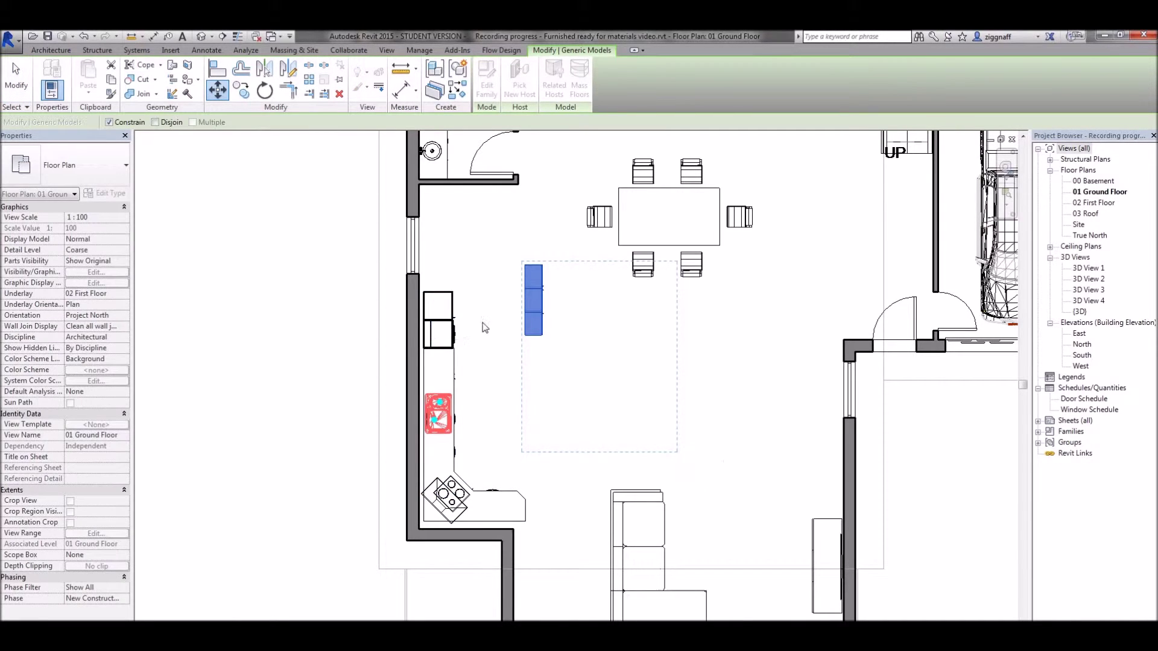
scroll(531, 336, "up", 3)
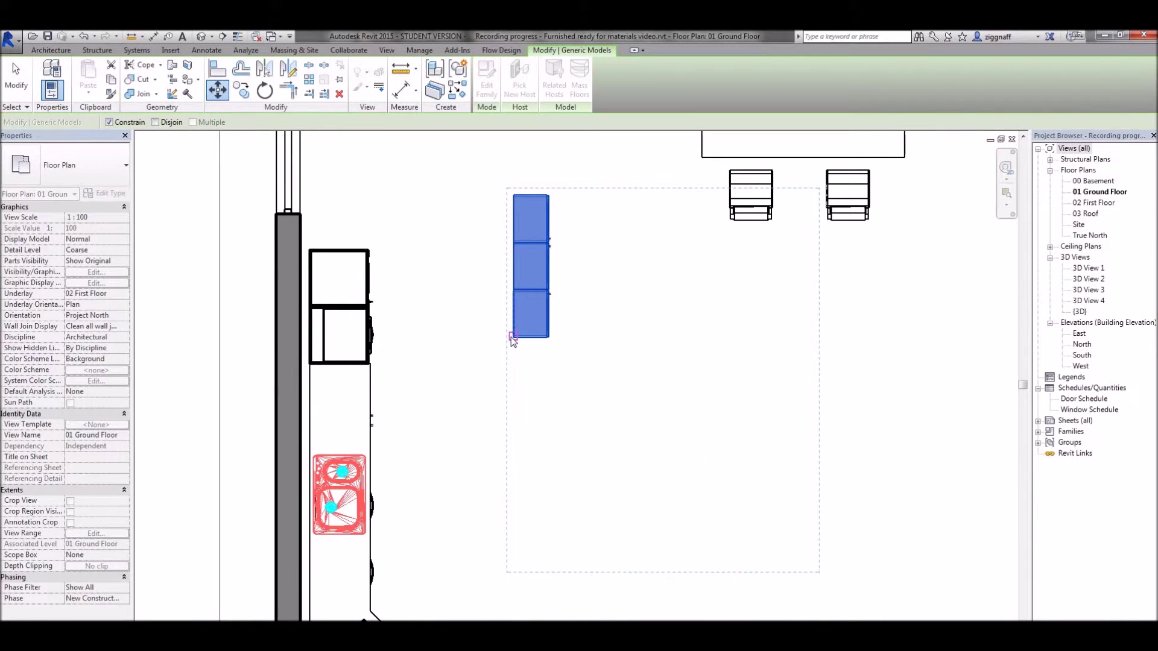
left_click(514, 339)
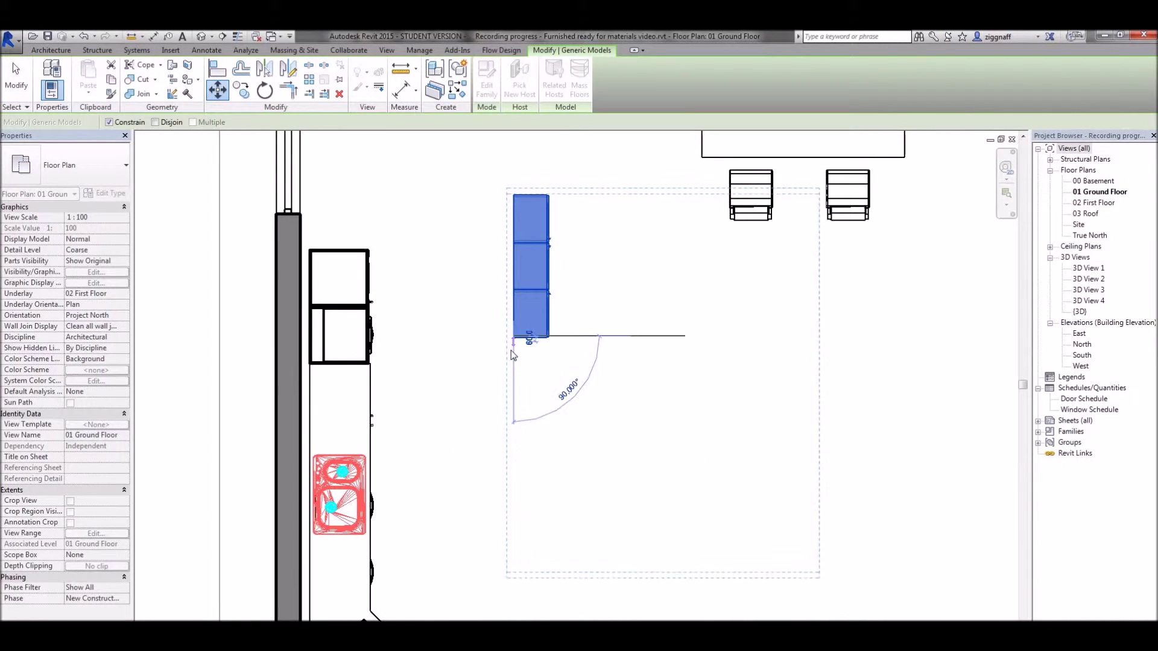
left_click(302, 360)
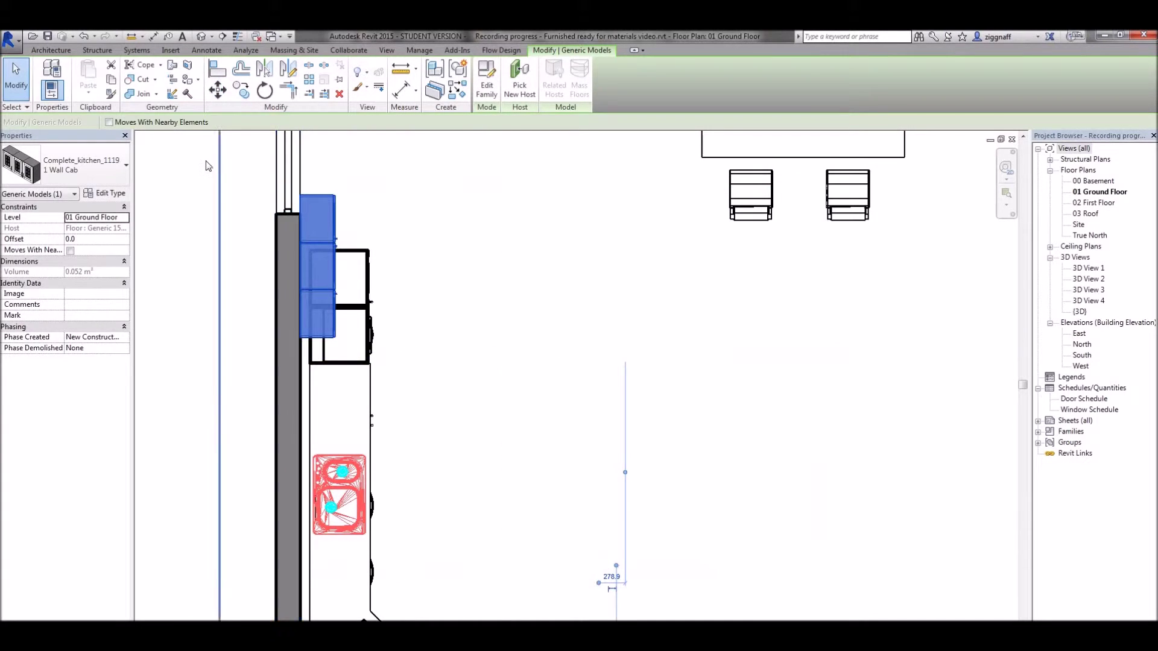
Move the wall cabinets about 1860 mm along the wall so they sit above the sink area of the worktop
left_click(217, 90)
key("m")
key("v")
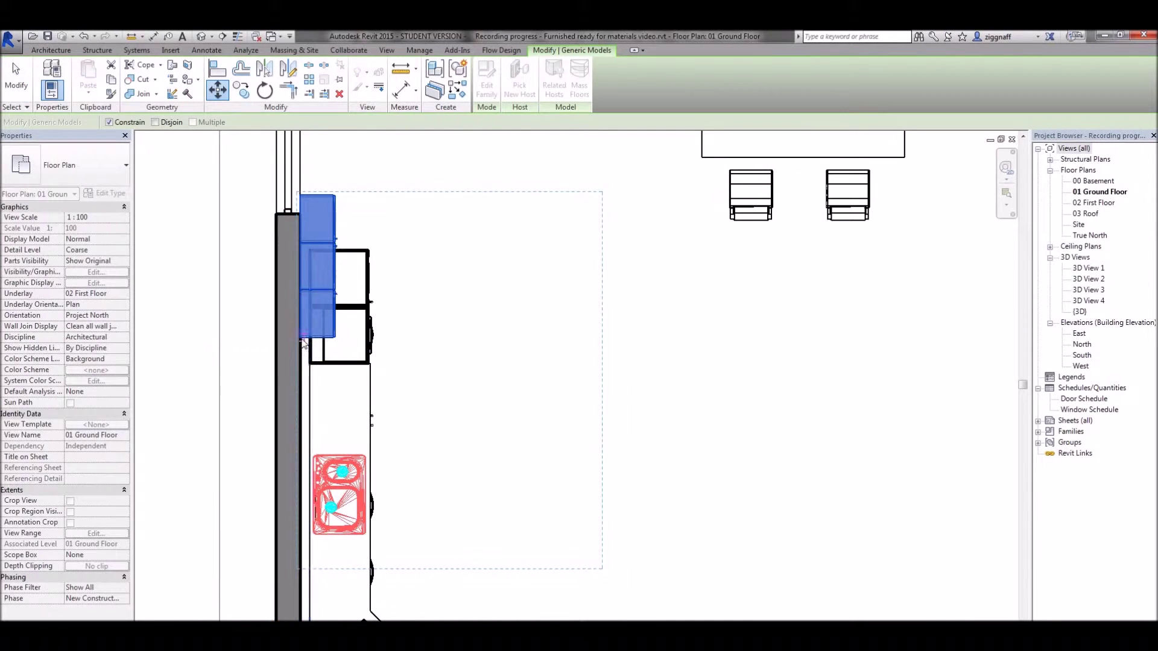
left_click(301, 338)
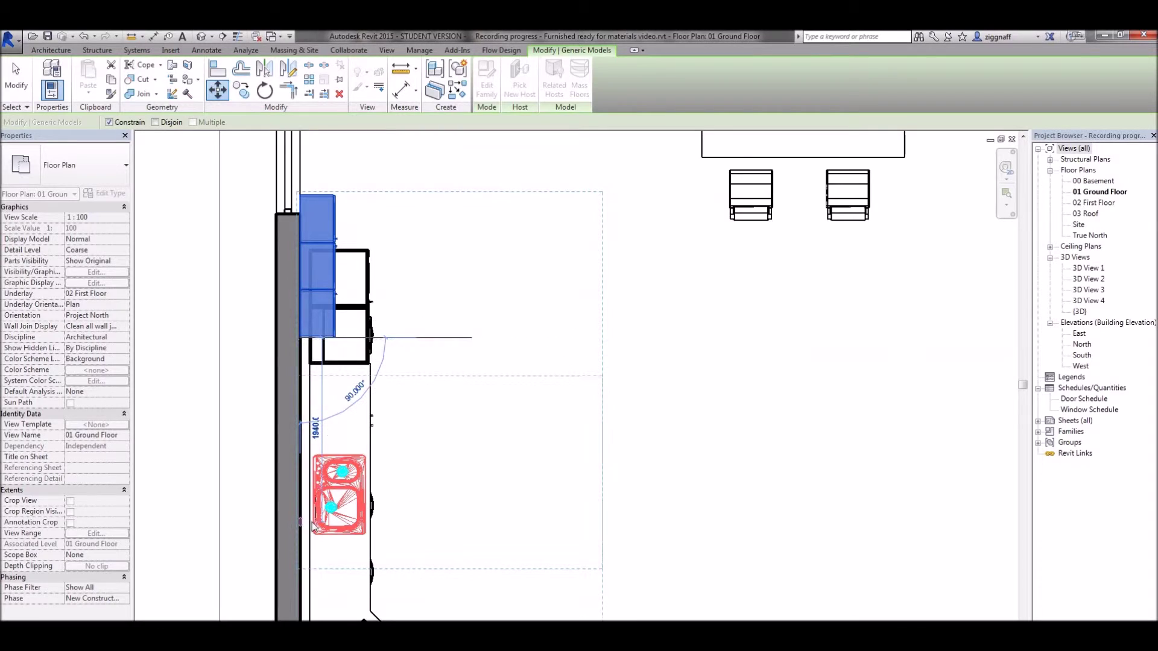
middle_click_drag(315, 526, 355, 345)
left_click(356, 338)
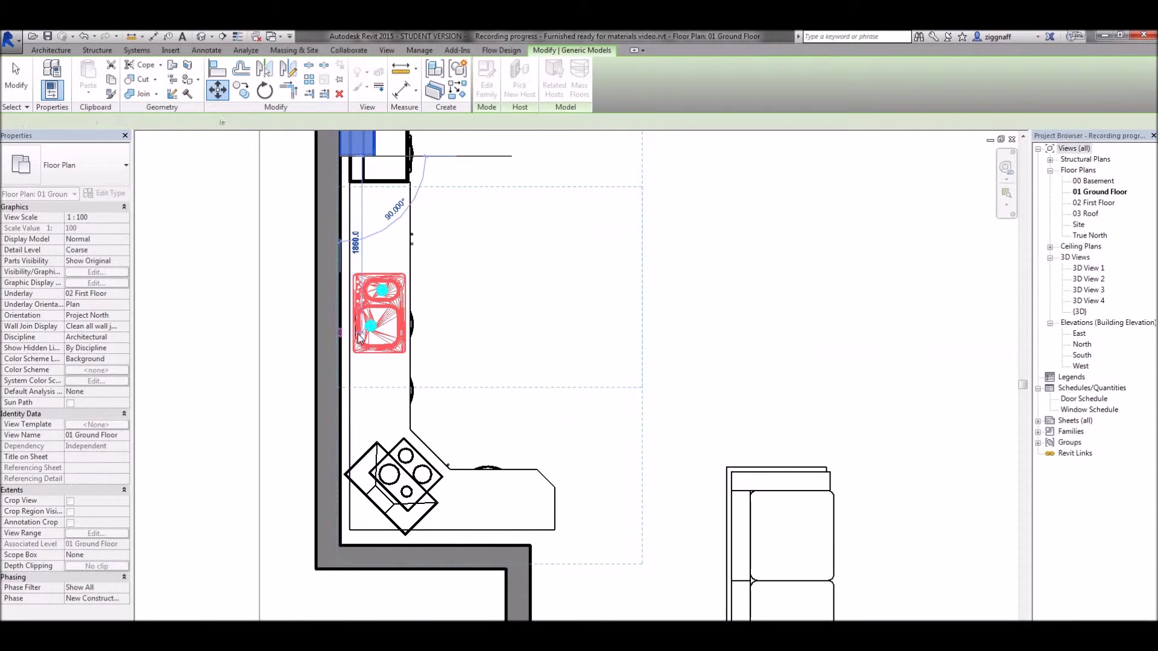
In the {3D} view, align the near side of the three-door wall cabinets with the adjacent side of the existing two-door wall cabinets
double_click(1079, 311)
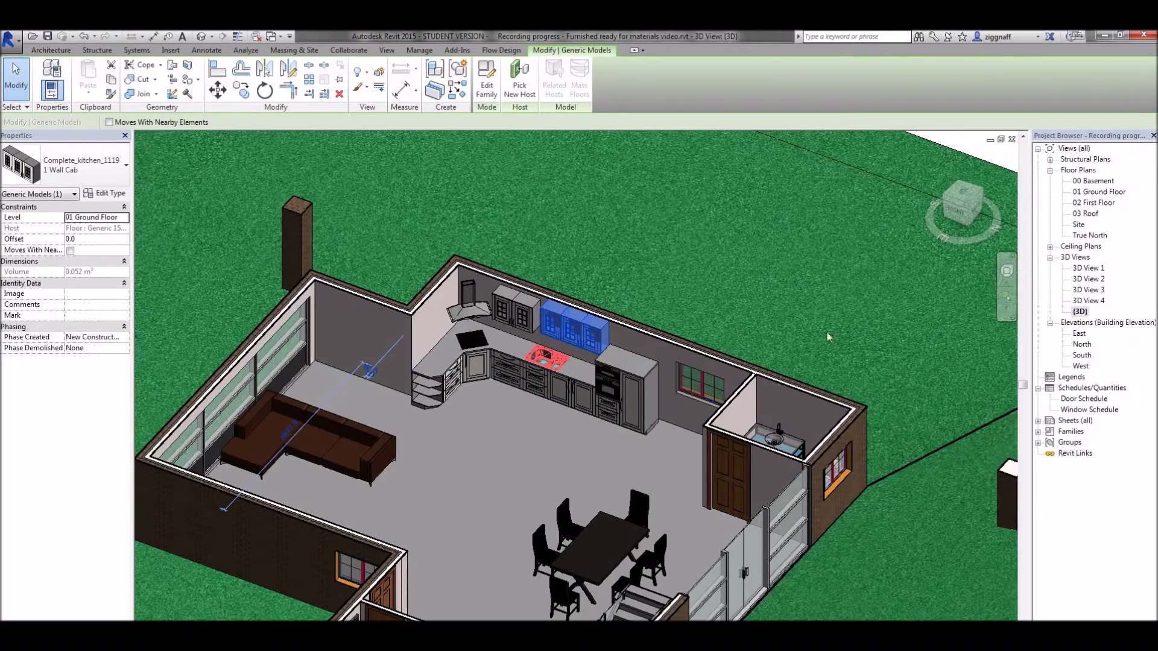
left_click(545, 383)
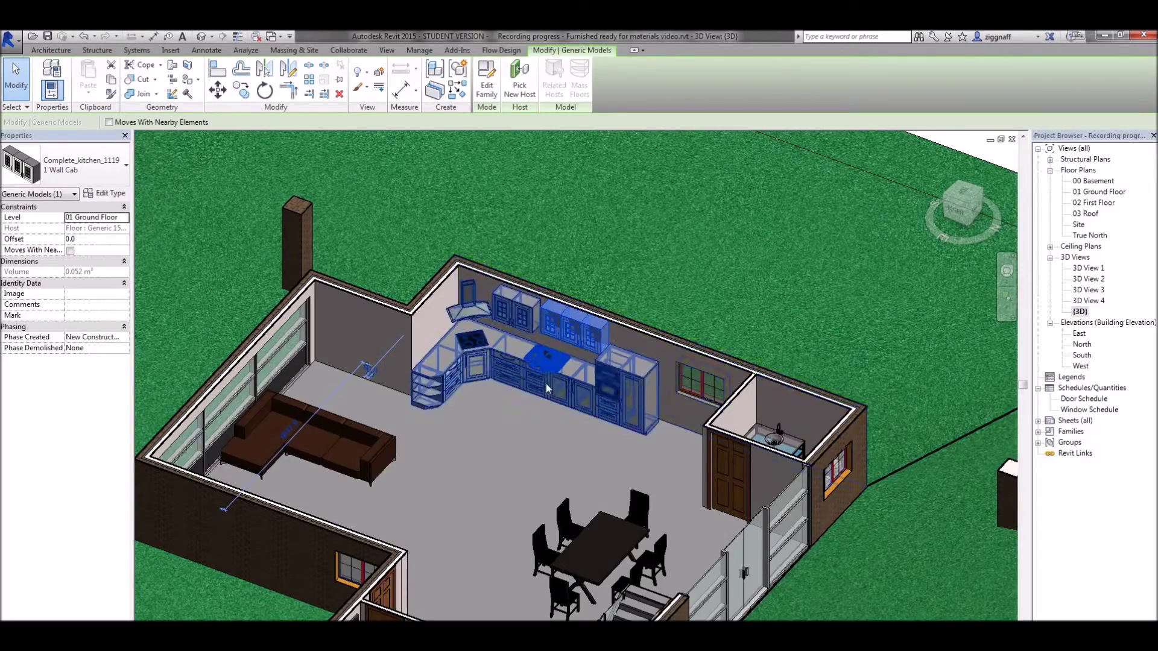
scroll(545, 380, "up", 3)
middle_click_drag(545, 376, 609, 223, "shift")
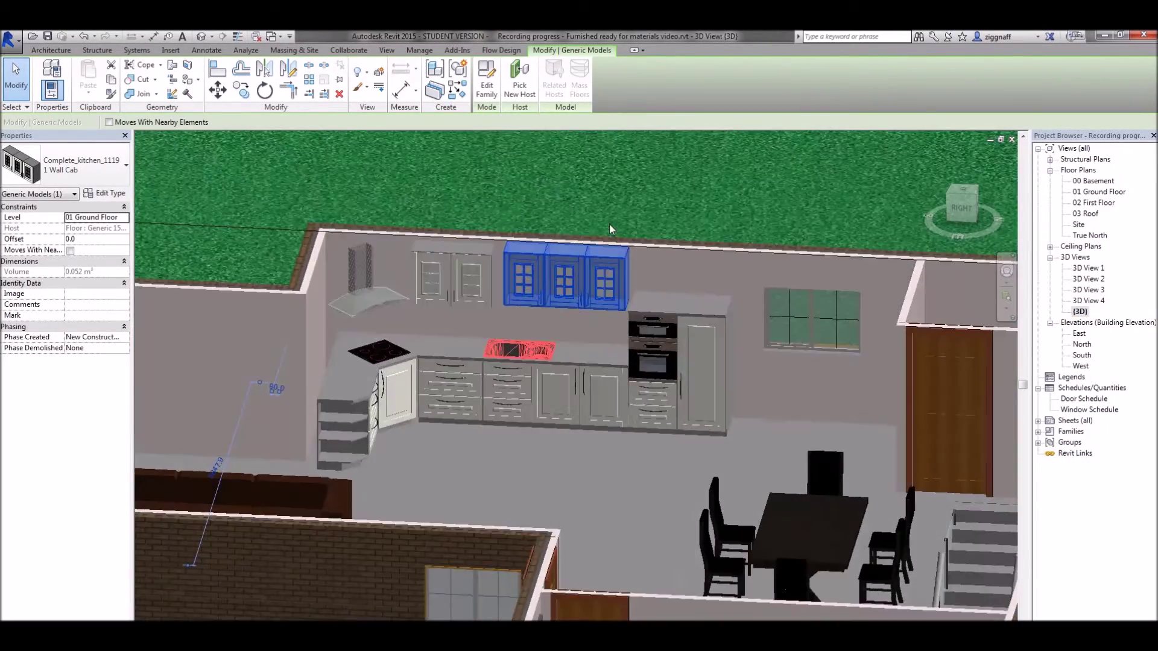
scroll(609, 223, "up", 2)
middle_click_drag(468, 292, 496, 378)
scroll(531, 340, "up", 3)
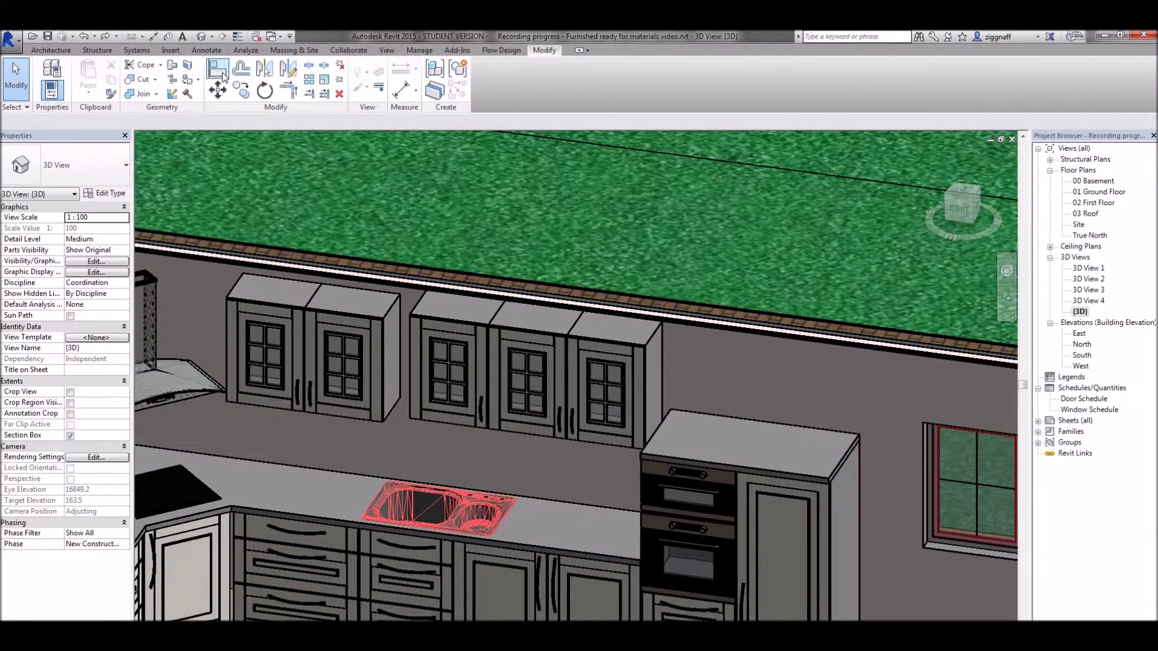
left_click(212, 71)
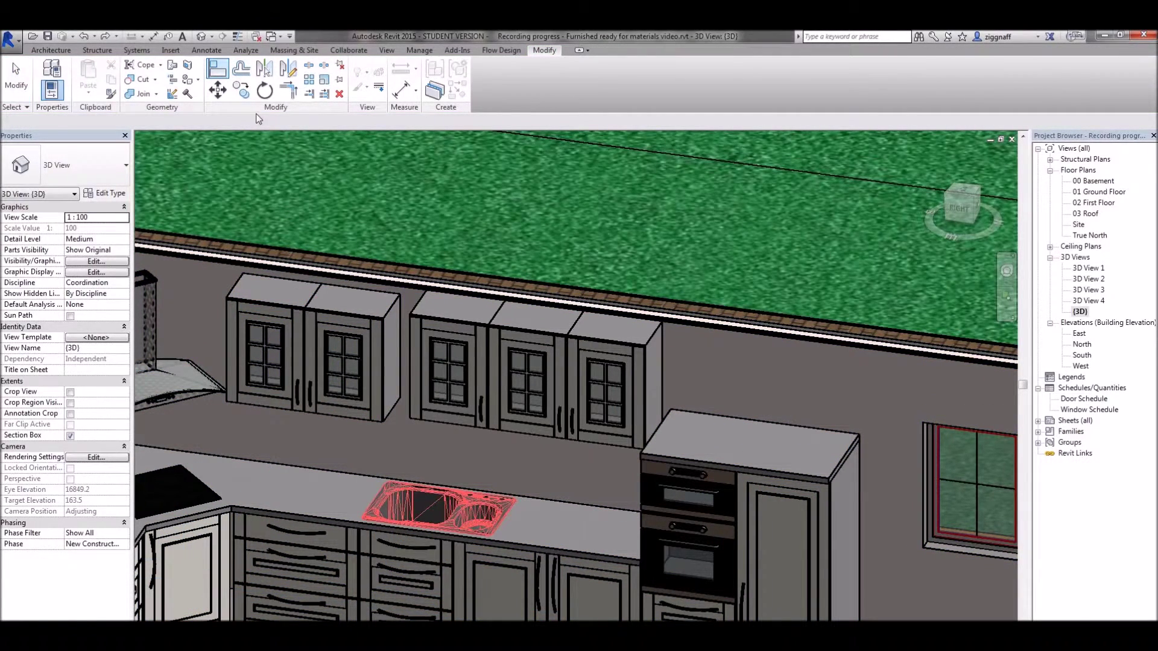
left_click(386, 350)
middle_click_drag(398, 352, 482, 377, "shift")
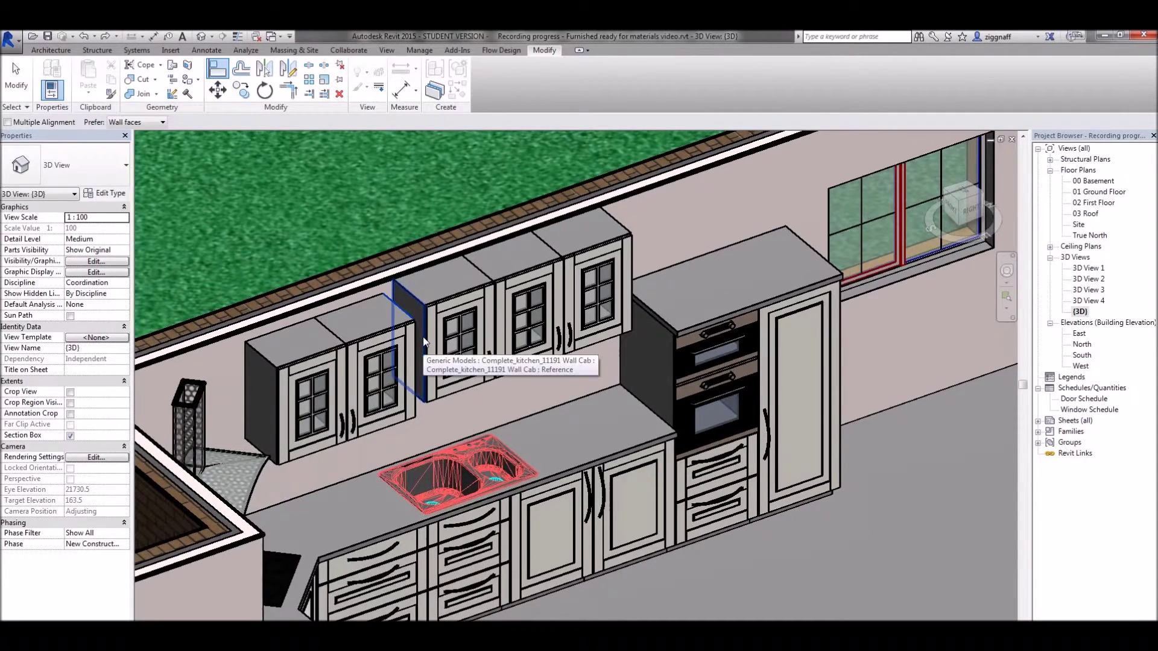
left_click(425, 339)
middle_click_drag(423, 366, 322, 342, "shift")
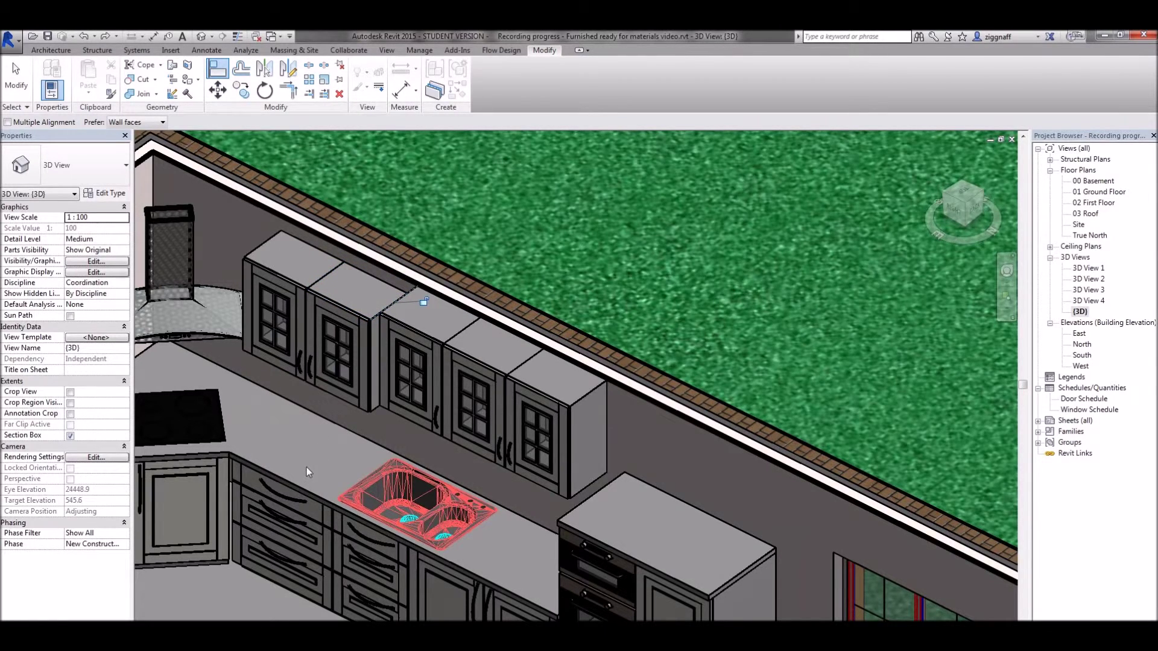
middle_click_drag(252, 439, 436, 345, "shift")
scroll(299, 431, "down", 1)
scroll(472, 407, "up", 1)
scroll(472, 406, "down", 3)
scroll(438, 346, "up", 3)
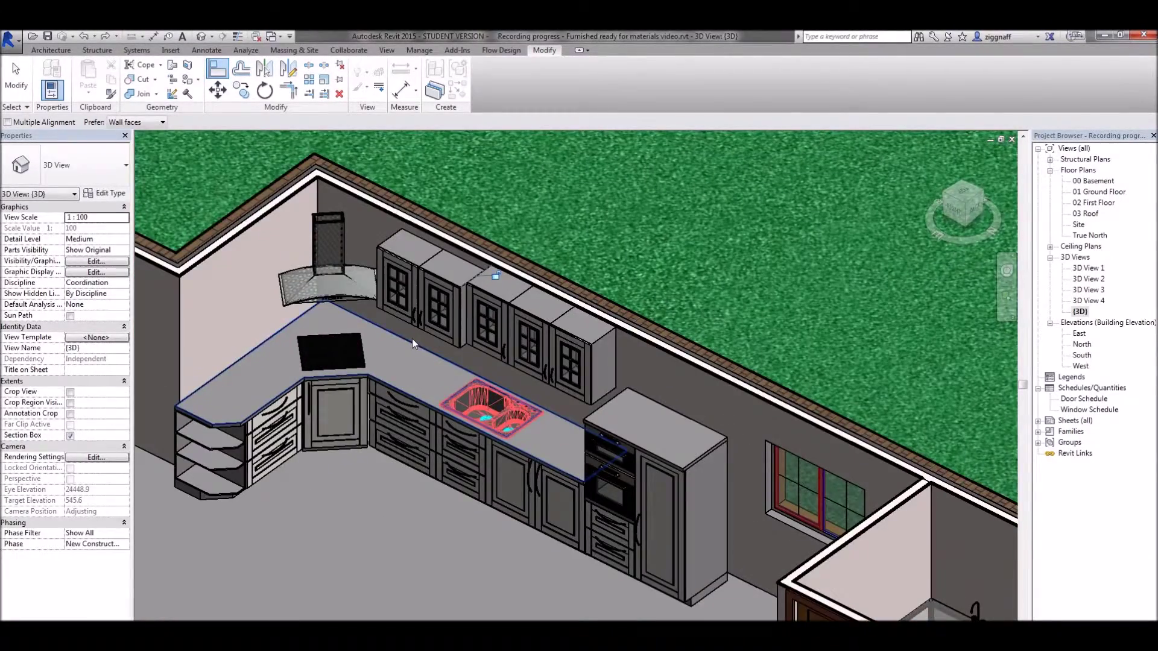